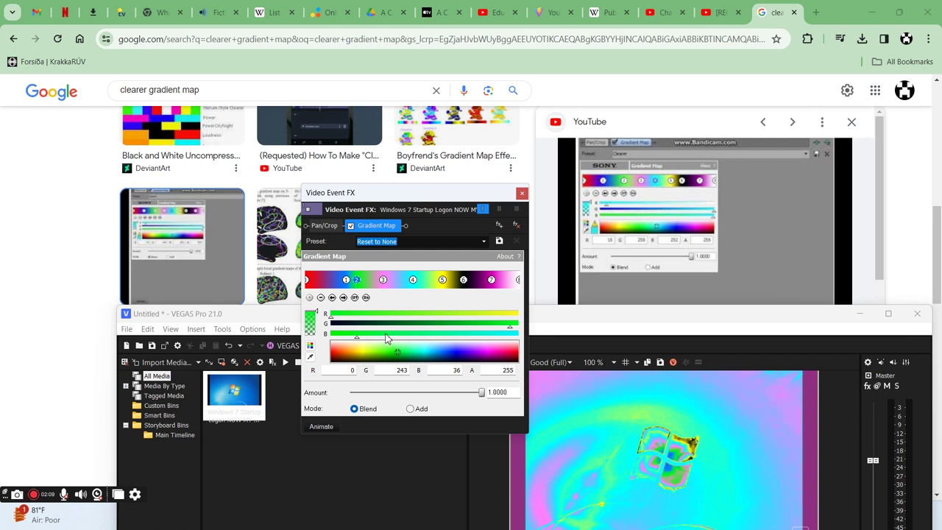
Step: Recolor gradient point 1 to pure blue (0, 0, 255) and shift it closer to the start of the gradient
drag(345, 284, 338, 289)
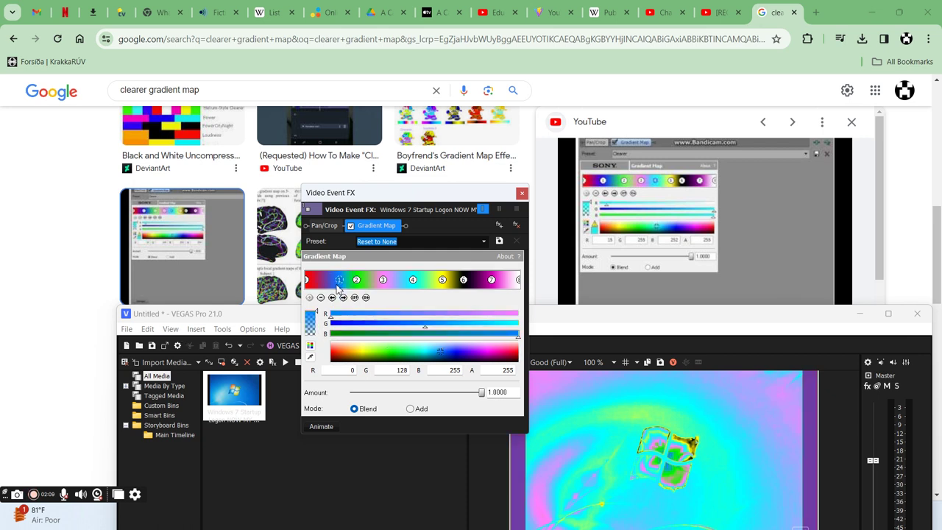
drag(379, 325, 324, 324)
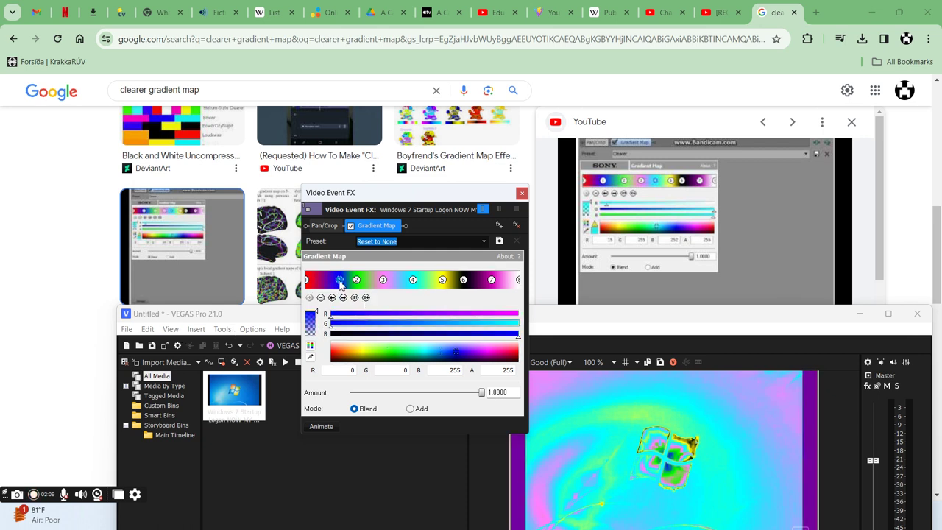
drag(341, 285, 335, 285)
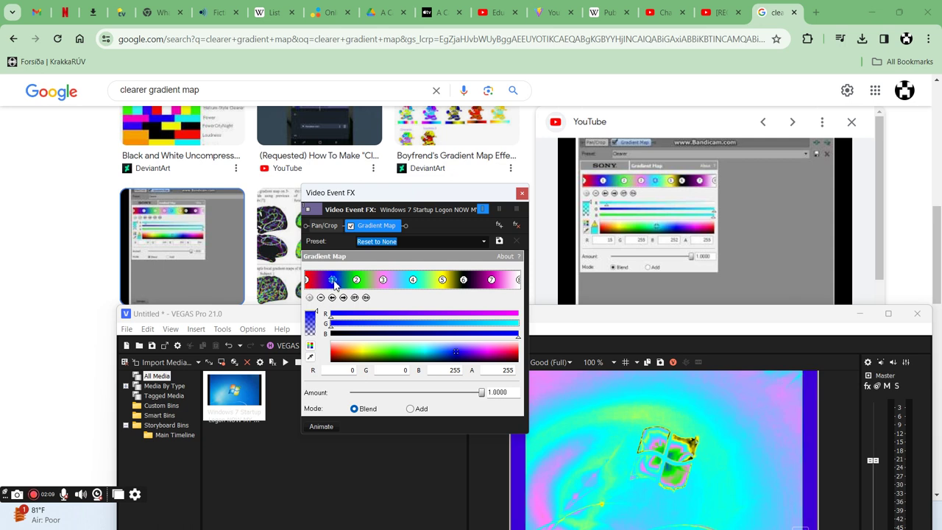
Step: Adjust the positions of gradient points 2, 3, 5 and 7 to match the reference image, and close the effect settings
click(382, 282)
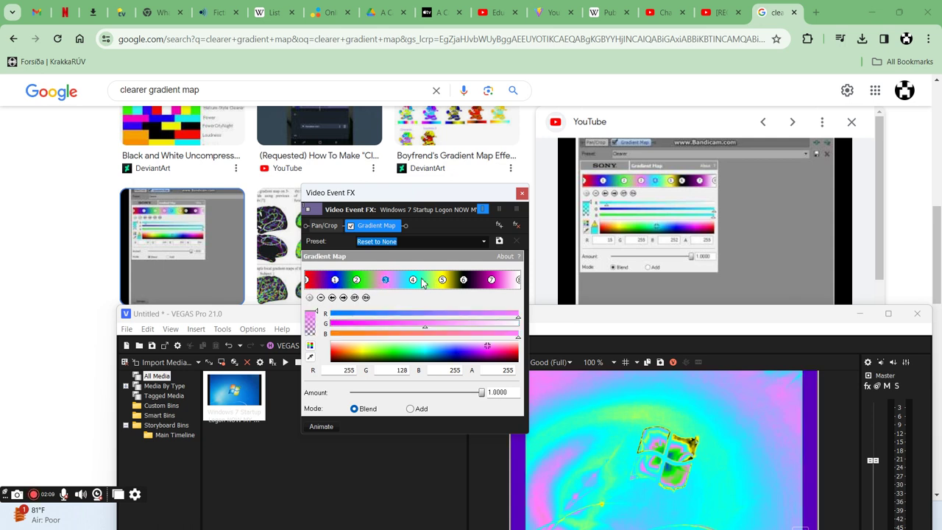
drag(441, 283, 495, 282)
click(360, 280)
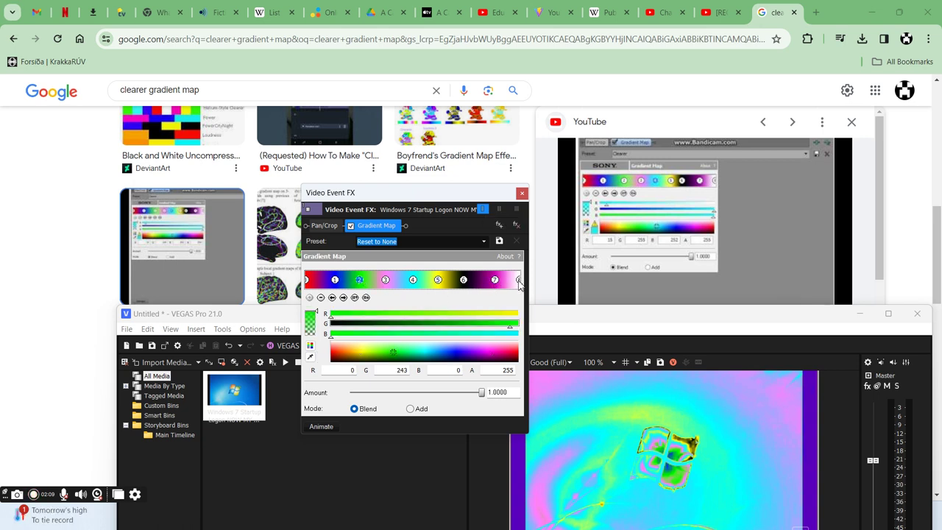
click(522, 195)
Step: Maximize the VEGAS Pro window and apply the Horizontal Only preset of the Wave effect to the gradient-mapped clip
click(889, 313)
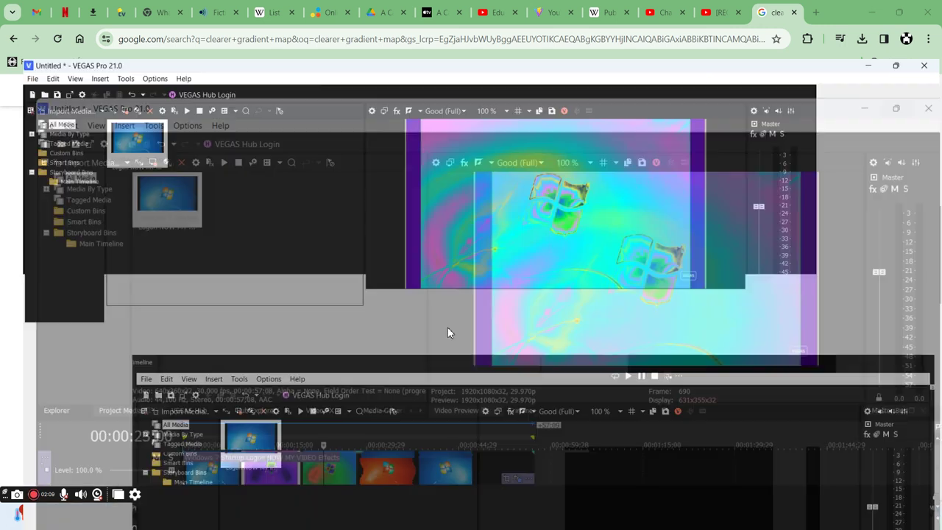
click(251, 276)
drag(134, 90, 156, 259)
click(70, 220)
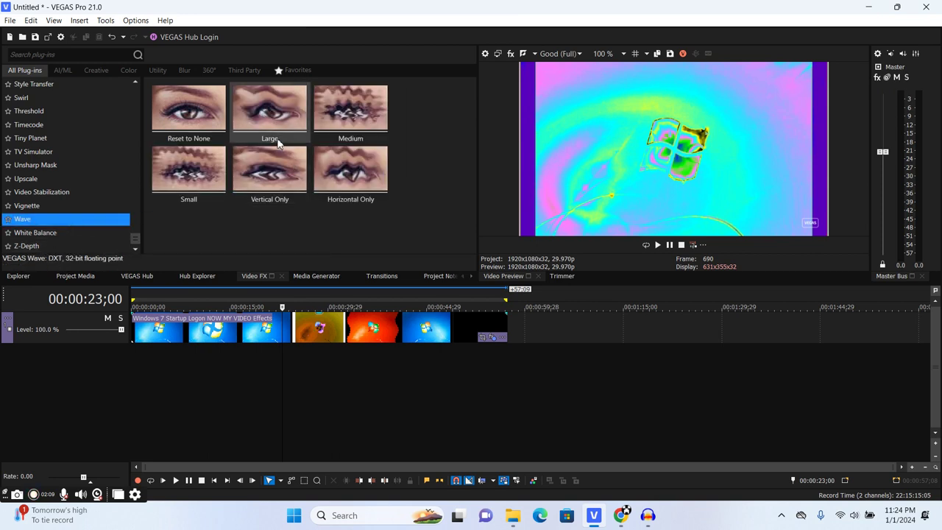
drag(368, 175, 395, 337)
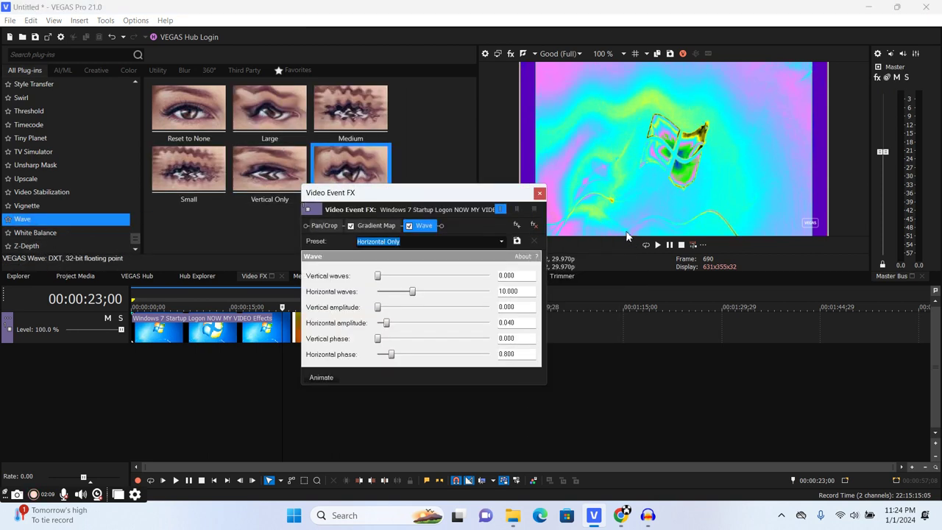
click(540, 194)
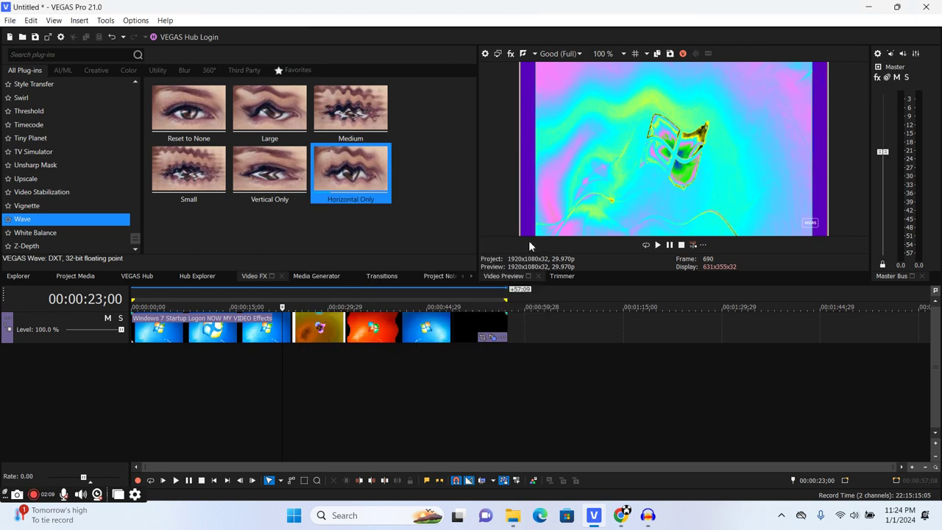
Step: Switch to Audacity, dismiss the welcome message and import the Jingle Bells file from the Audio Reuploads folder
click(649, 515)
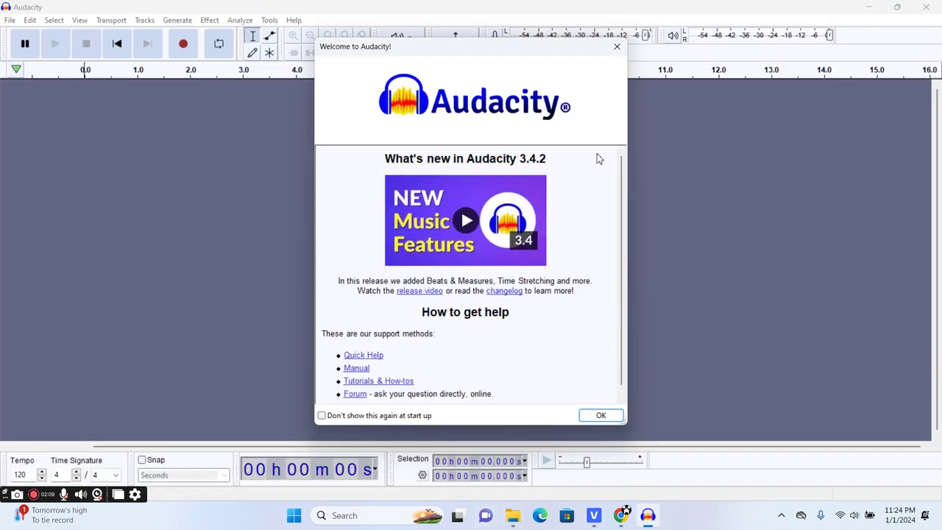
click(615, 47)
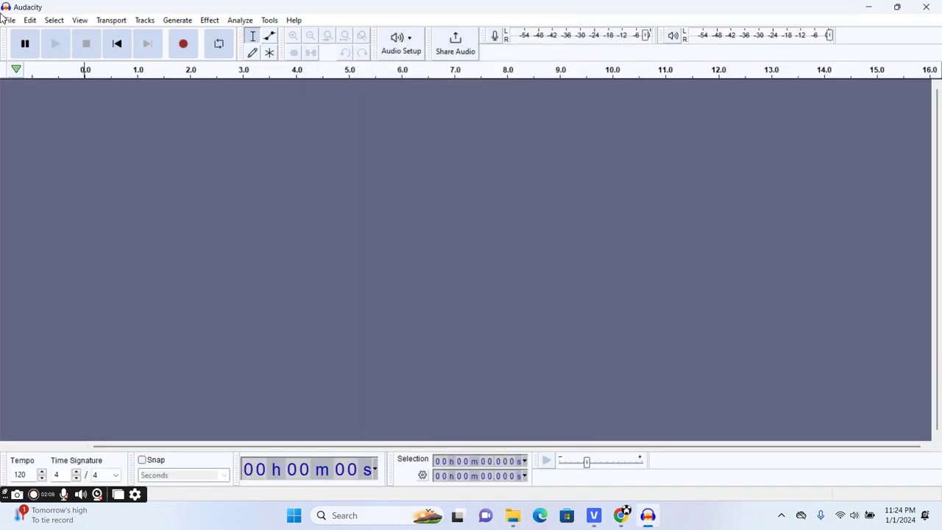
click(510, 519)
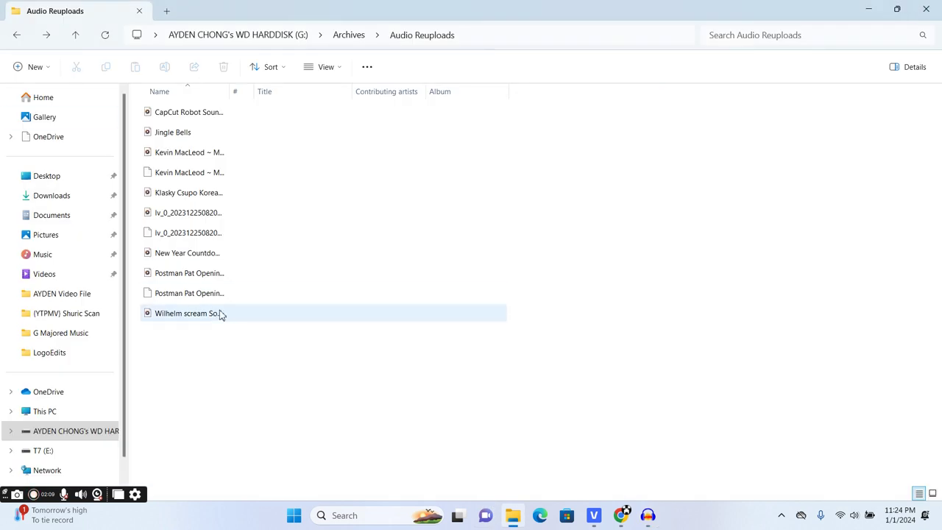
drag(185, 153, 391, 298)
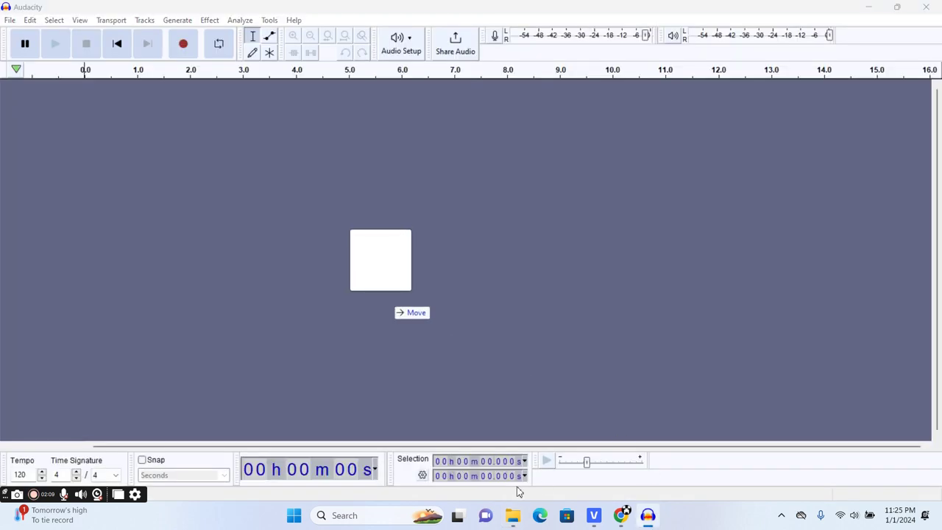
Step: Open the personal video files folder in File Explorer and search it for "windows7 startup logonnow my video effects.mp3"
click(513, 515)
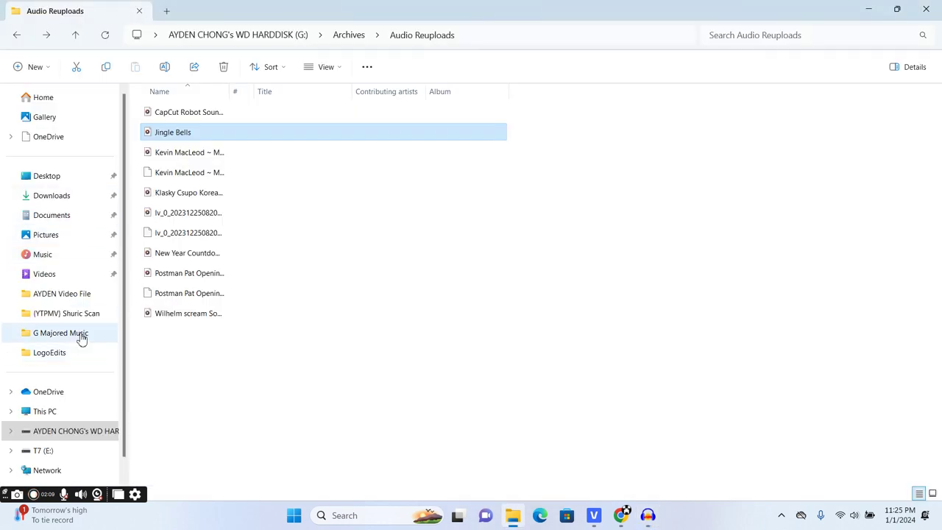
click(67, 293)
click(775, 39)
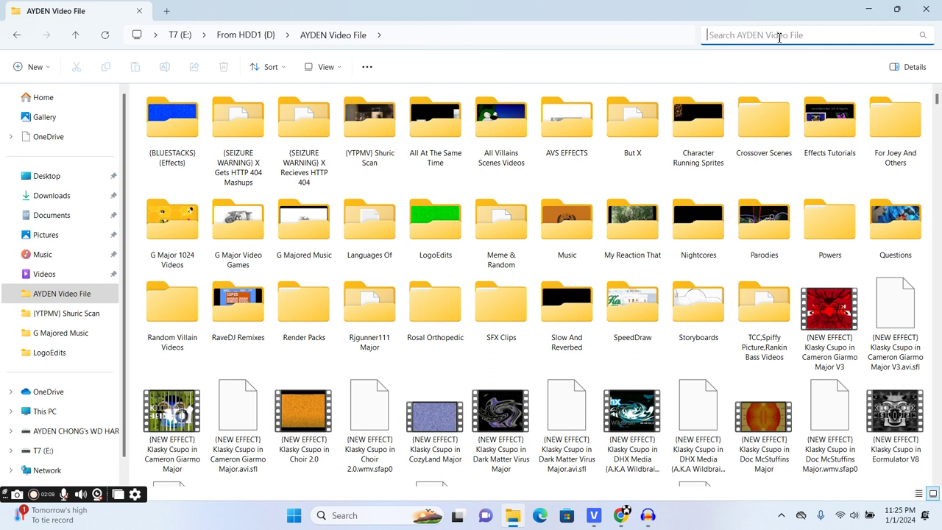
text(windows7)
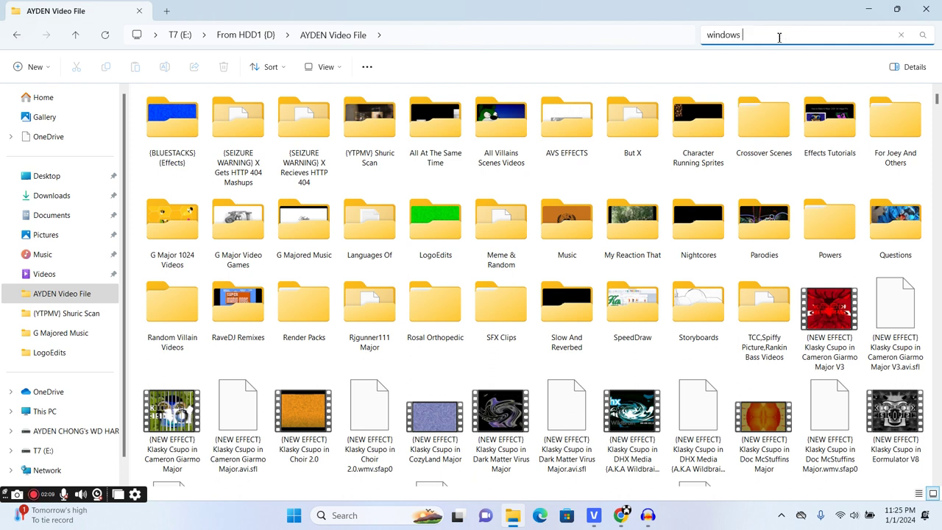
key(BackSpace)
text(7 startup)
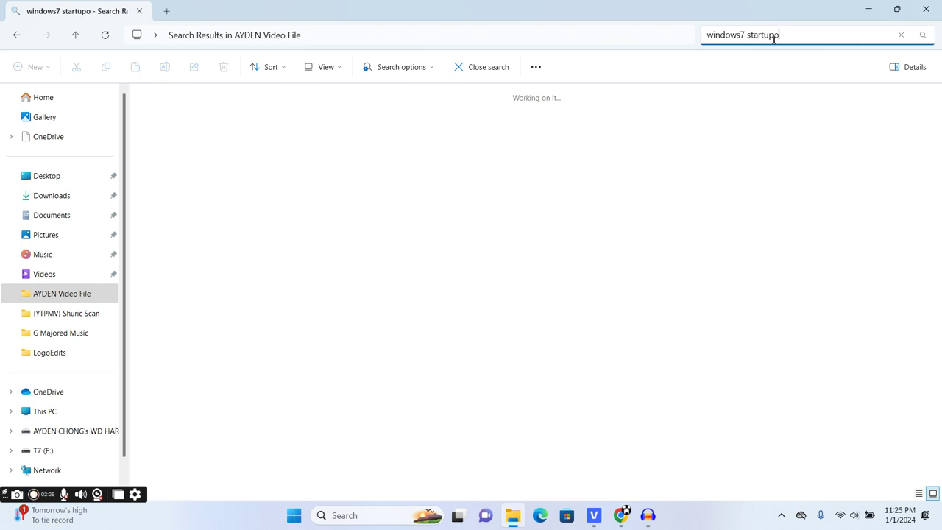
text(o)
key(BackSpace)
text(logon)
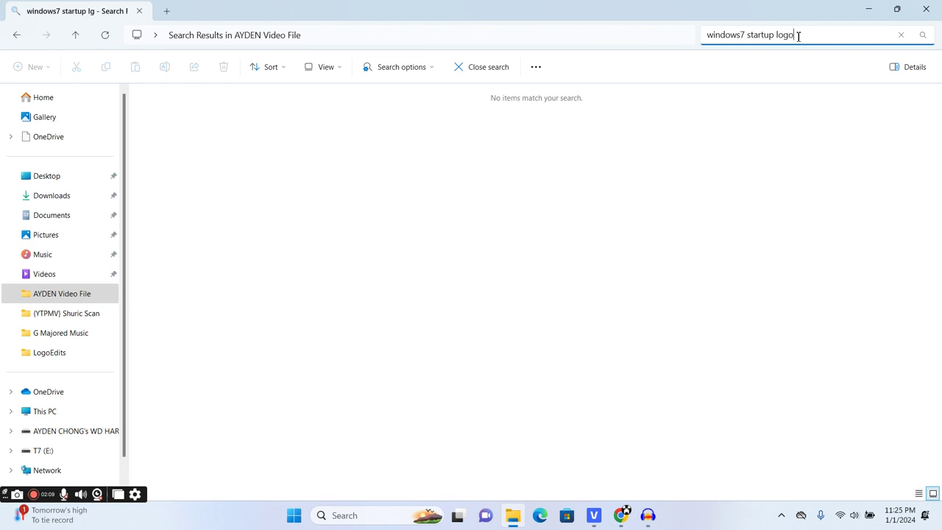
text(now my video effects.mp3)
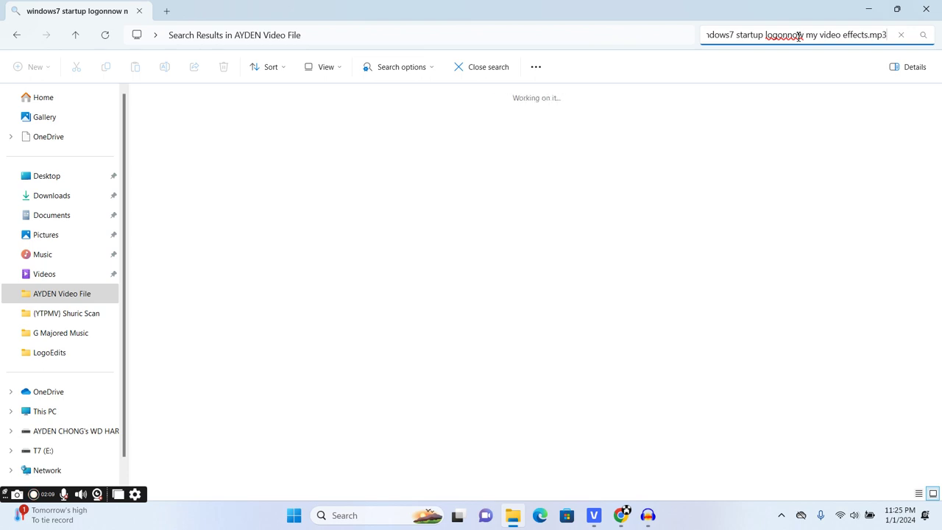
Step: Correct the search text to "windows 7 startup logon now my video effects.wav"
click(794, 38)
key(BackSpace)
text(h)
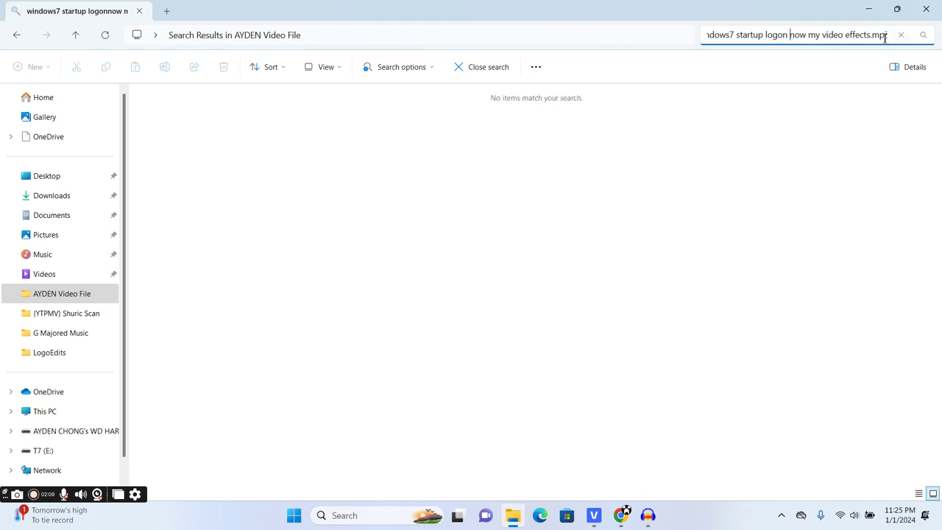
double_click(880, 39)
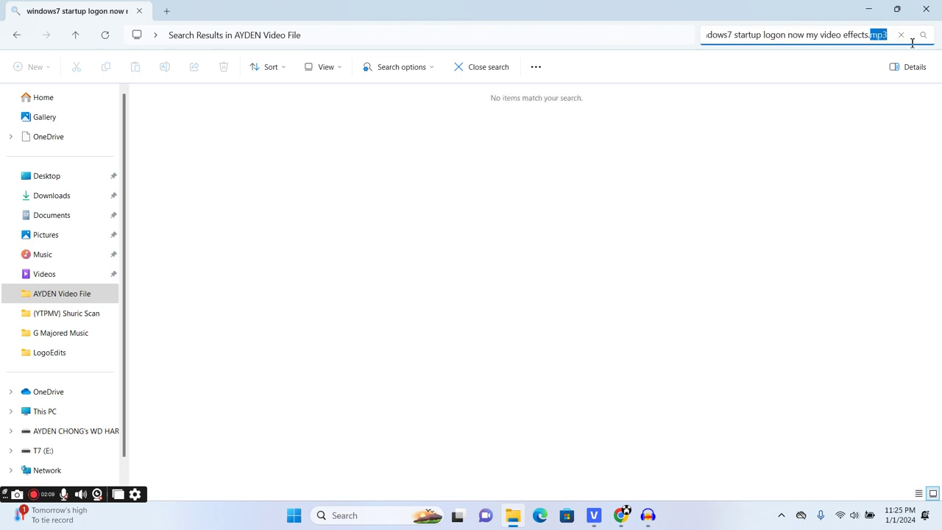
text(av)
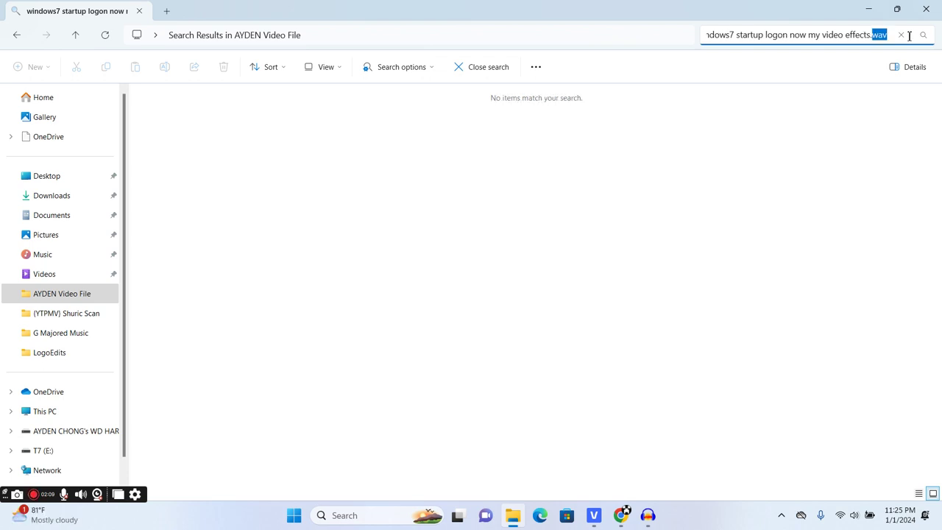
key(BackSpace)
key(BackSpace)
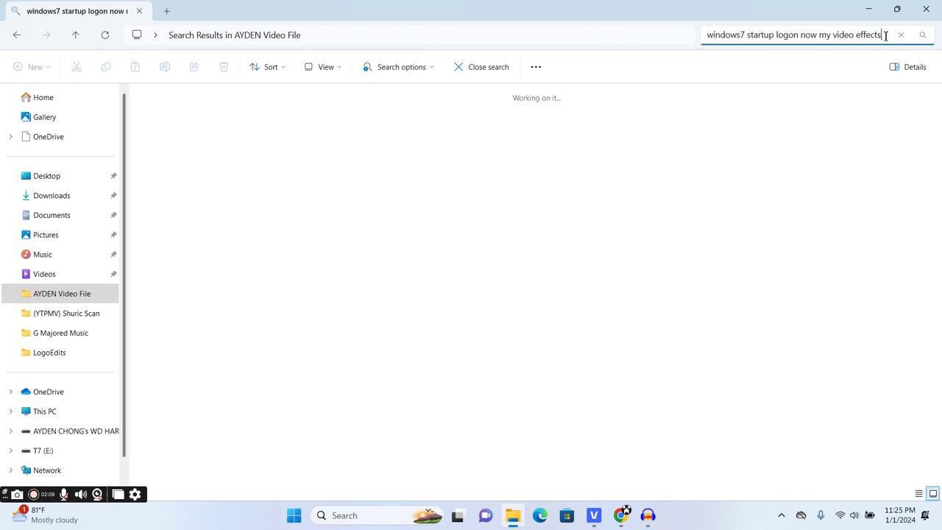
click(738, 37)
drag(858, 35, 886, 35)
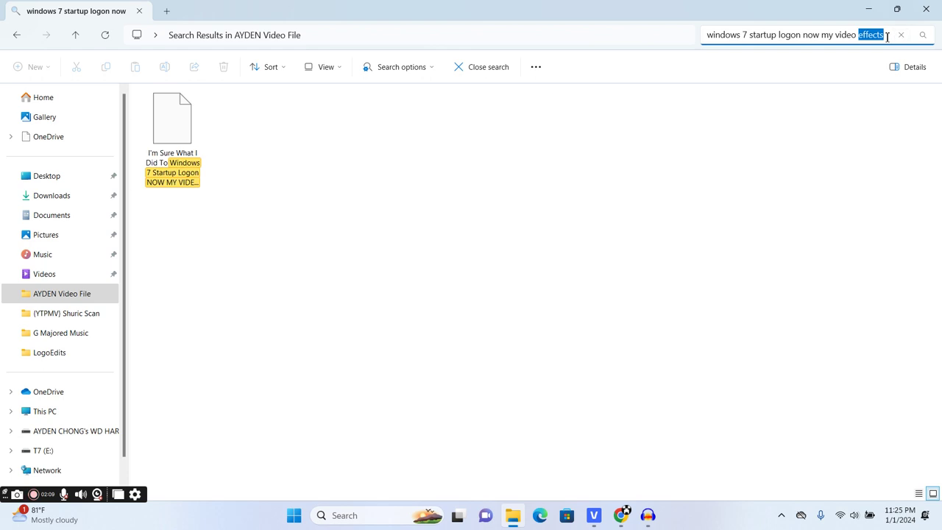
text(.wav)
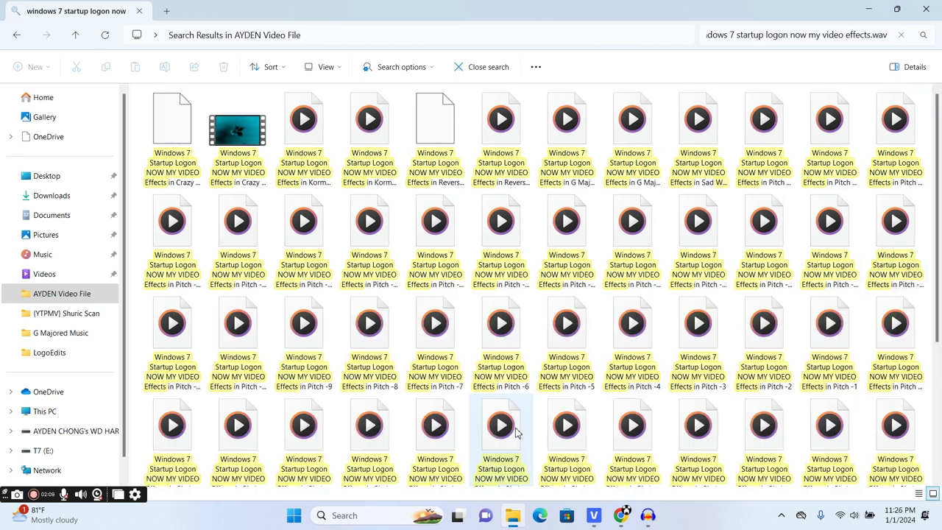
Step: Import the audio file "Windows 7 Startup Logon NOW MY VIDEO Effects" from the search results into Audacity as a second track
drag(941, 174, 939, 344)
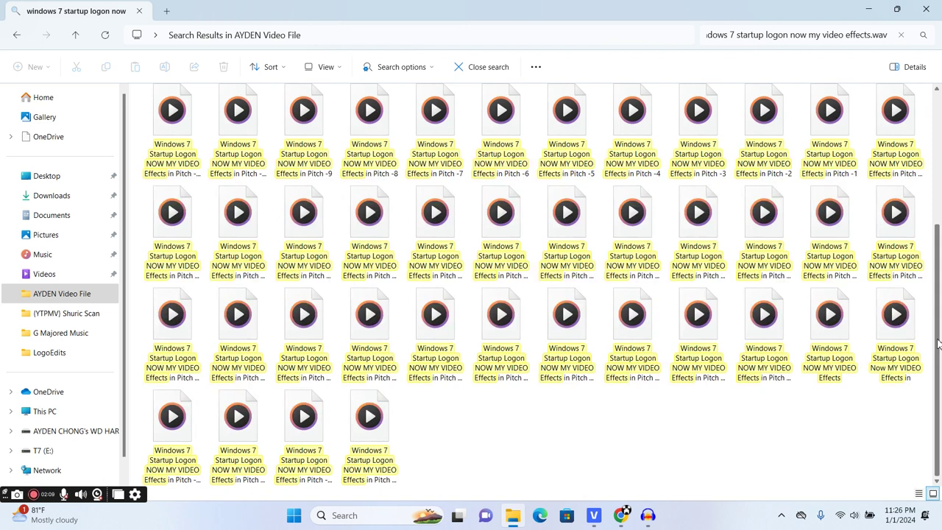
click(841, 347)
double_click(839, 357)
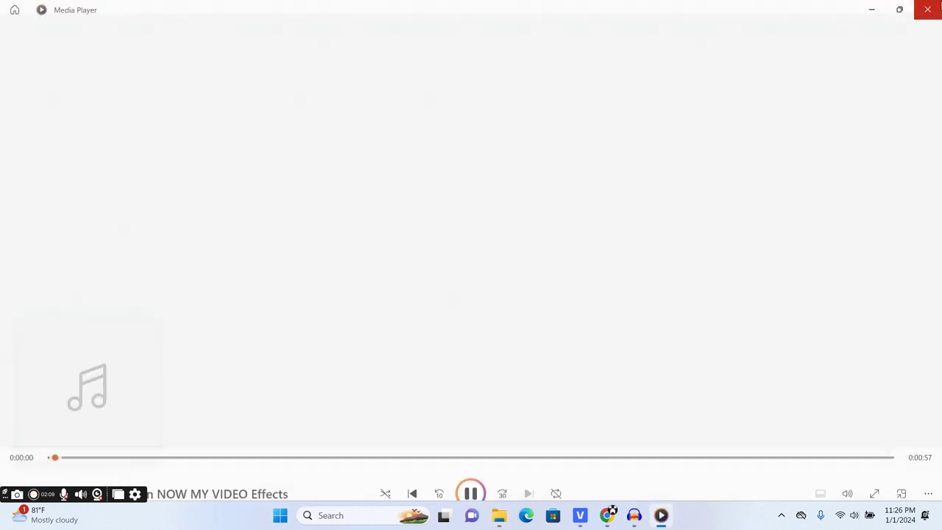
click(940, 6)
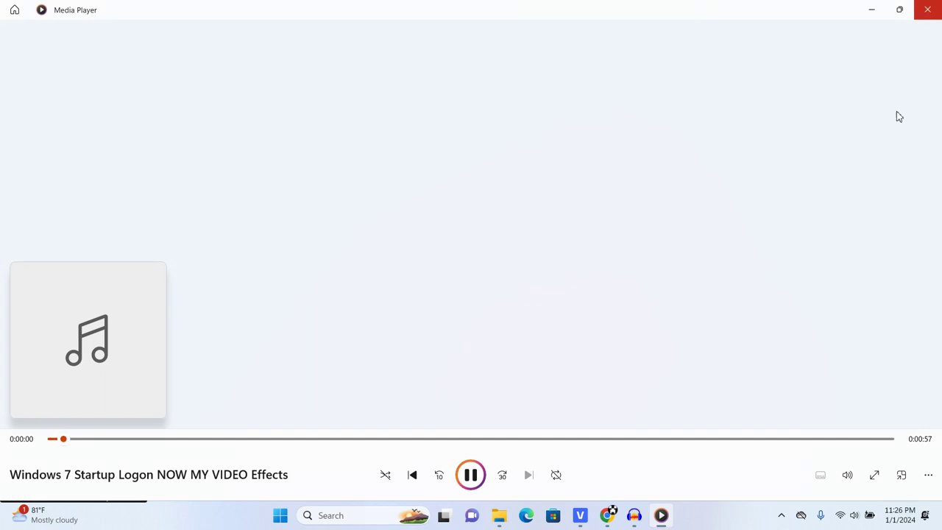
click(647, 514)
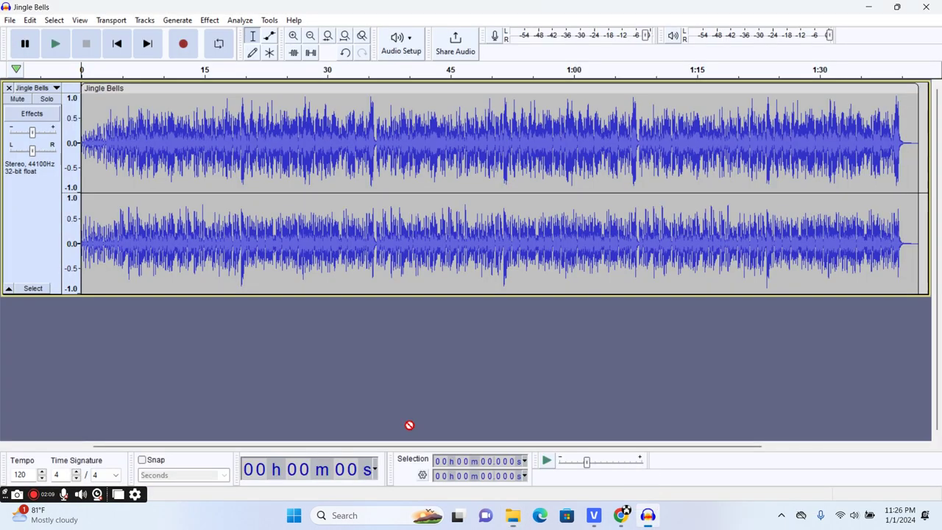
drag(326, 337, 329, 338)
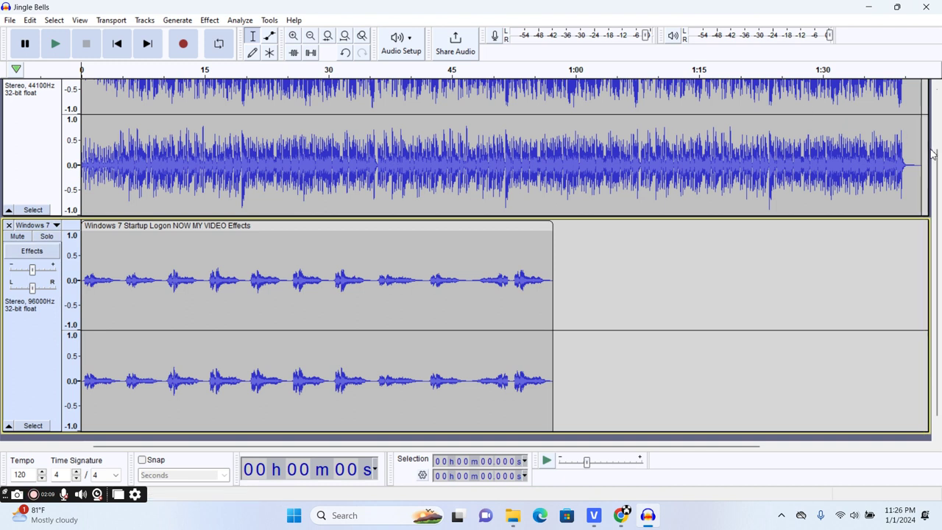
Step: Delete the part of the Jingle Bells track that extends past the end of the Windows 7 track
drag(912, 151, 554, 177)
scroll(553, 177, up, 2)
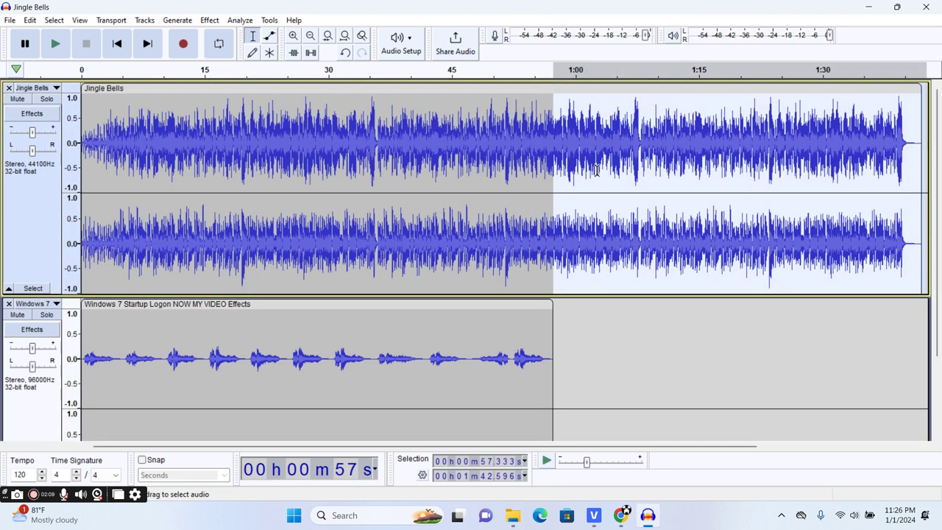
key(Delete)
Step: Split the Jingle Bells stereo track and remove its right channel, keeping only the left one
click(33, 87)
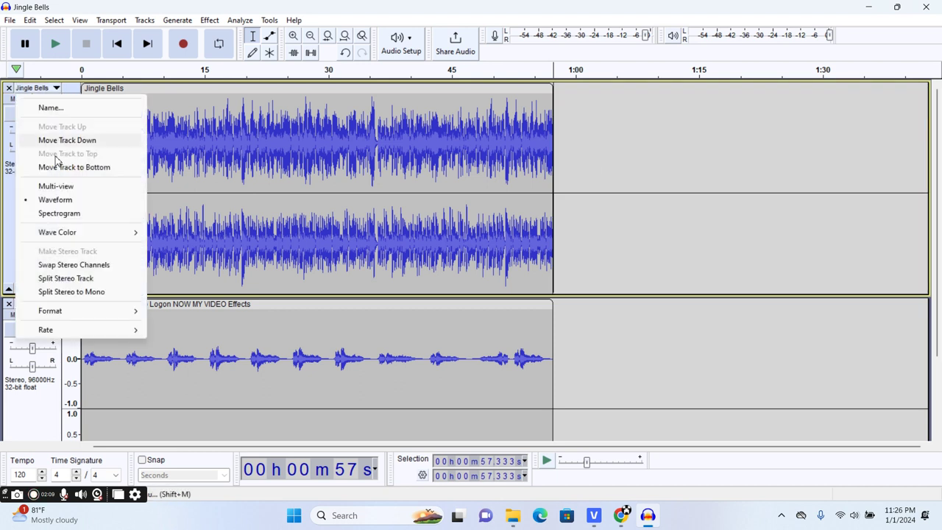
click(81, 278)
click(9, 196)
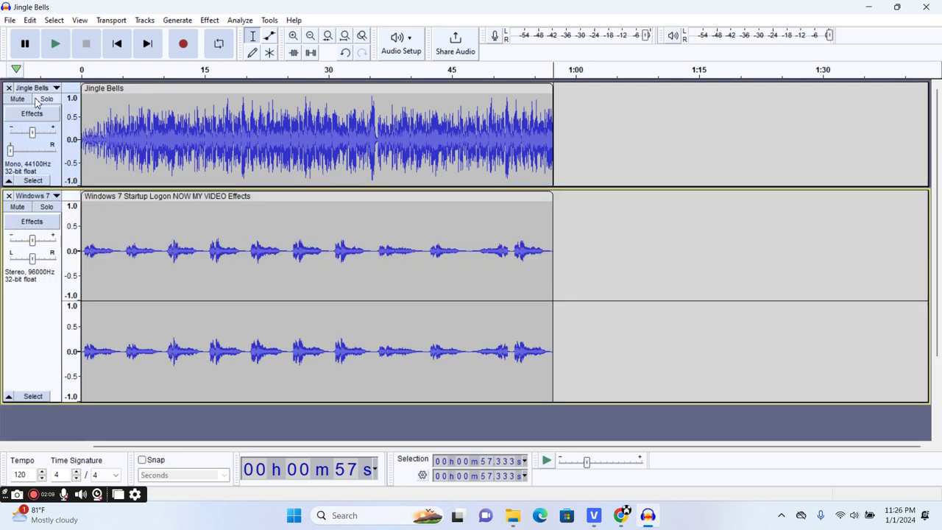
Step: Split the Windows 7 stereo track and remove its left channel, keeping only the right one
click(44, 199)
click(81, 386)
click(9, 196)
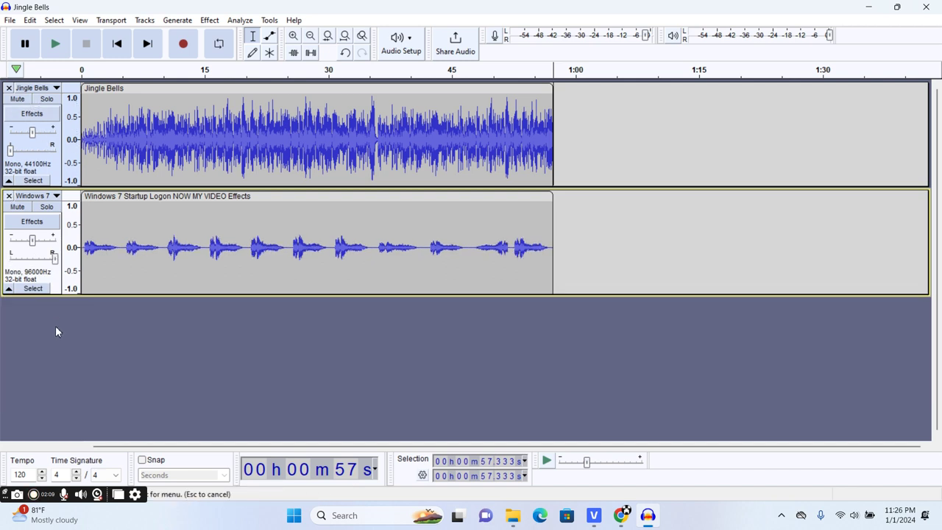
click(69, 157)
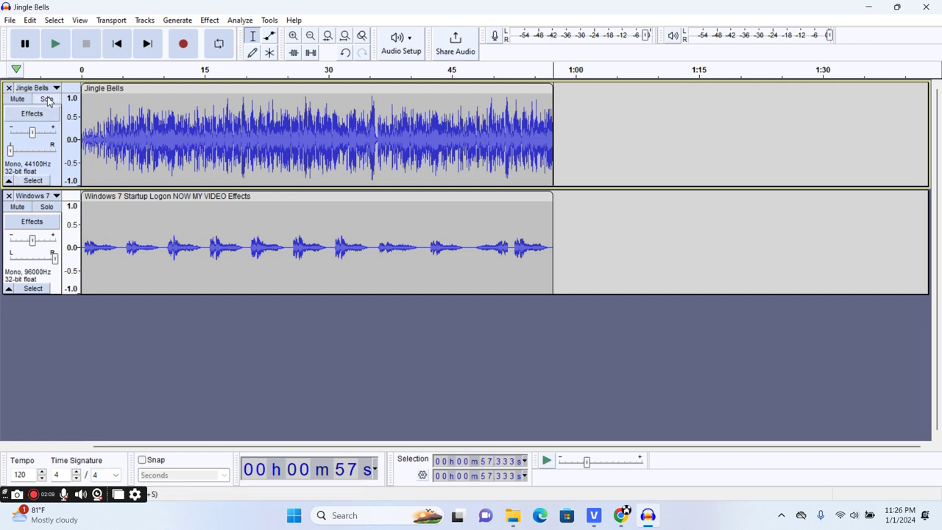
click(30, 182)
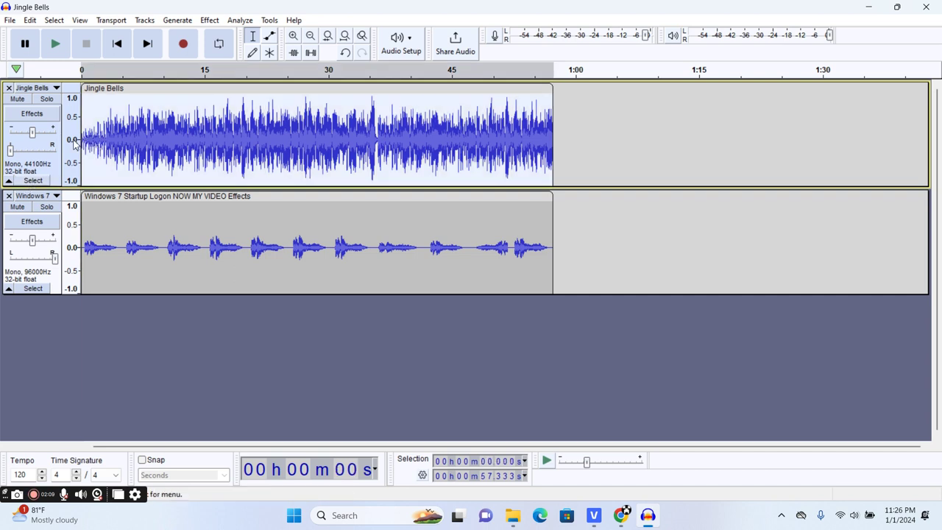
click(611, 143)
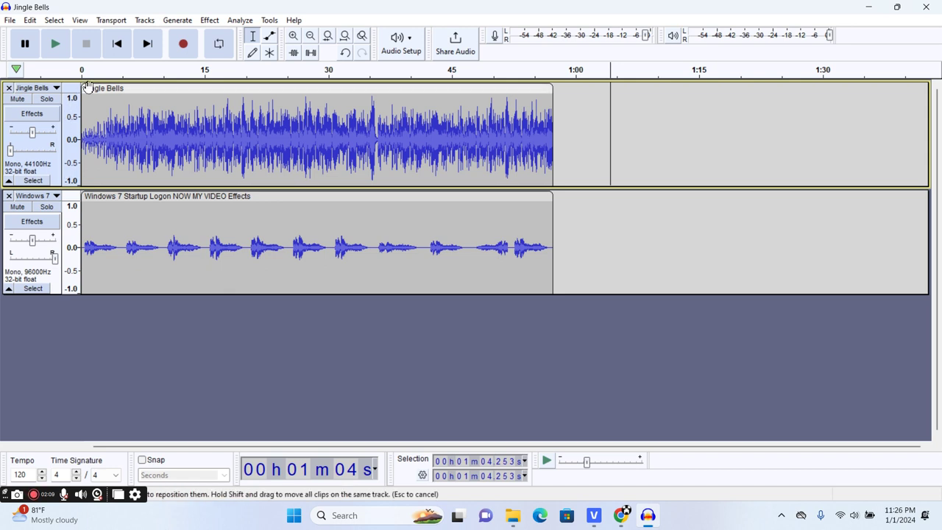
drag(89, 108, 87, 131)
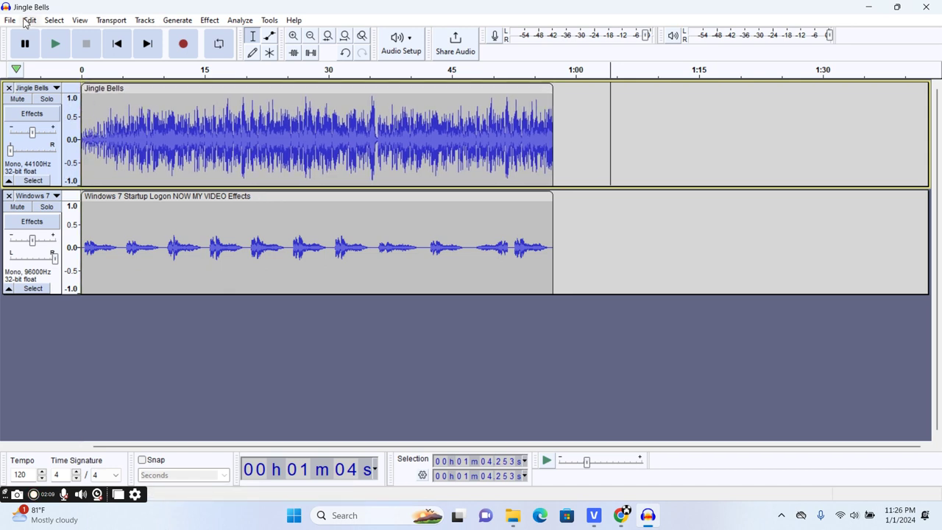
Step: Undo the removal of the Windows 7 left-channel track and redo it
click(30, 20)
click(37, 35)
click(30, 20)
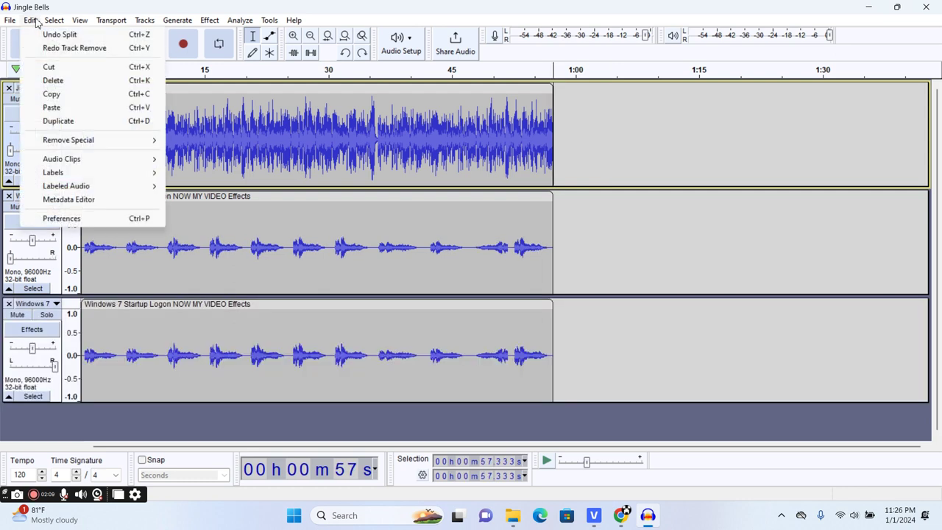
click(48, 47)
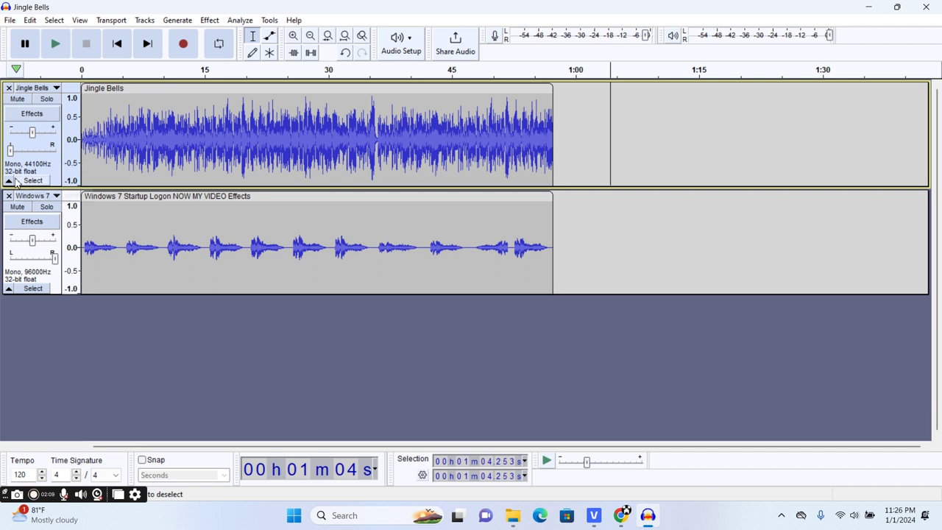
right_click(69, 162)
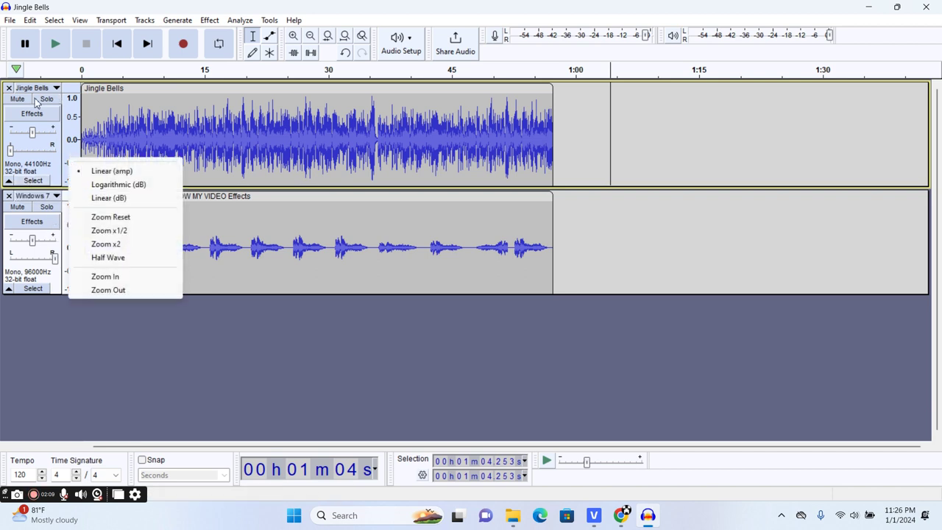
click(73, 99)
right_click(72, 109)
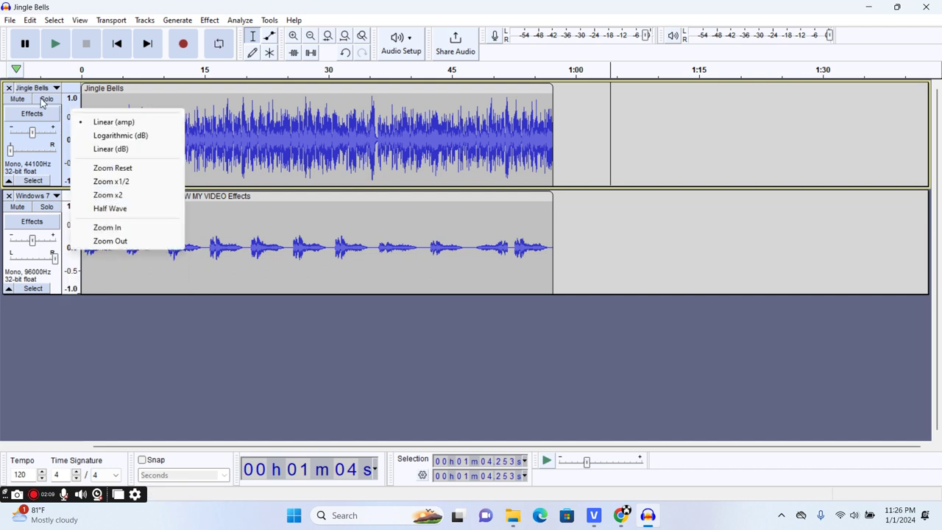
Step: Move the Jingle Bells track below the Windows 7 track
click(43, 89)
click(40, 89)
click(40, 90)
click(68, 140)
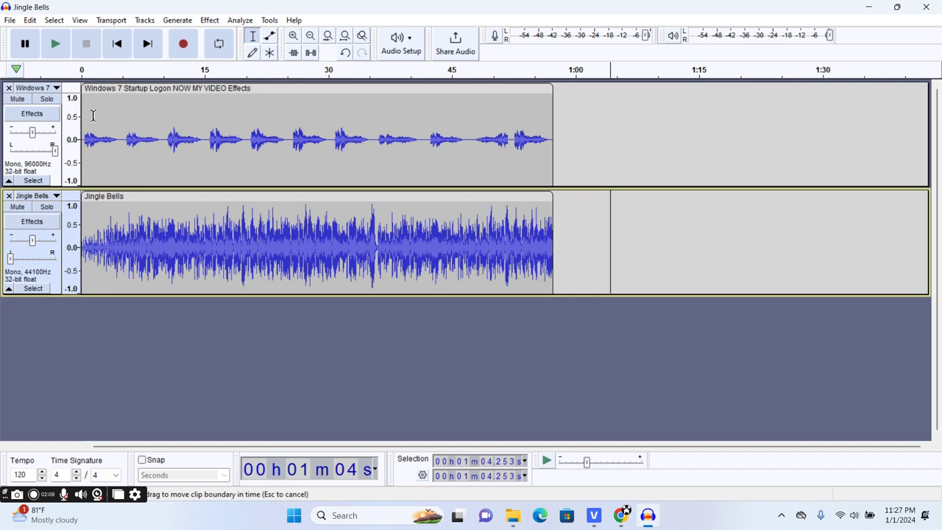
Step: Combine the Windows 7 and Jingle Bells mono tracks into one stereo track, accepting the rendering of mismatched clips
click(33, 87)
click(74, 251)
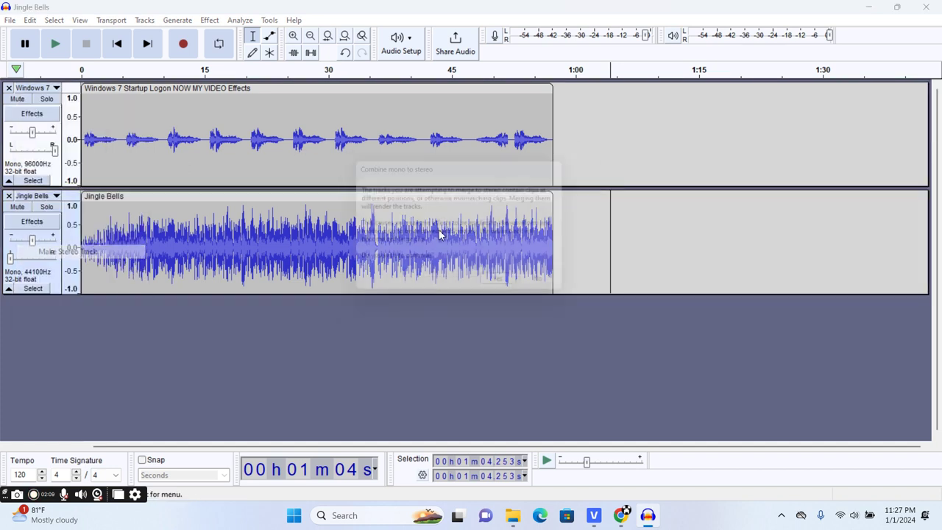
click(509, 289)
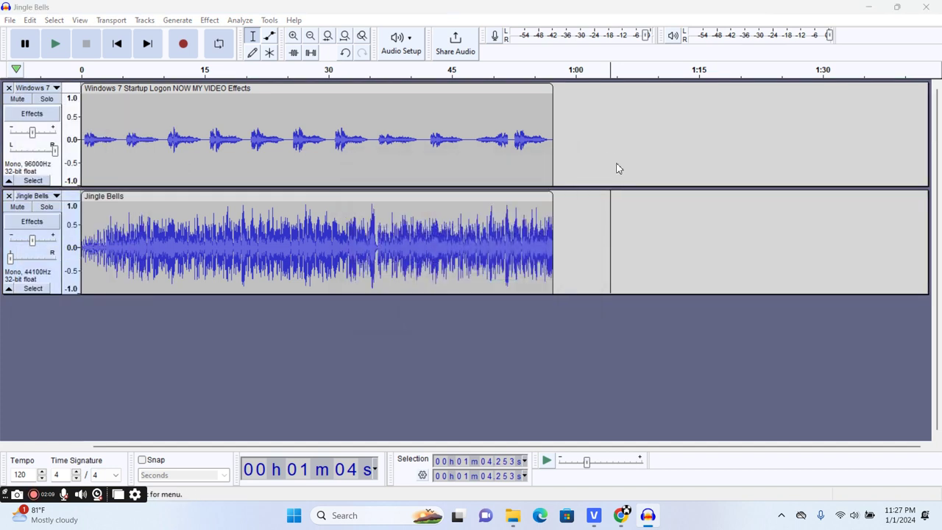
Step: Apply the Vocoder effect to the whole stereo clip with distance 20, both channels and 40 bands, and play back the result
click(510, 92)
click(209, 20)
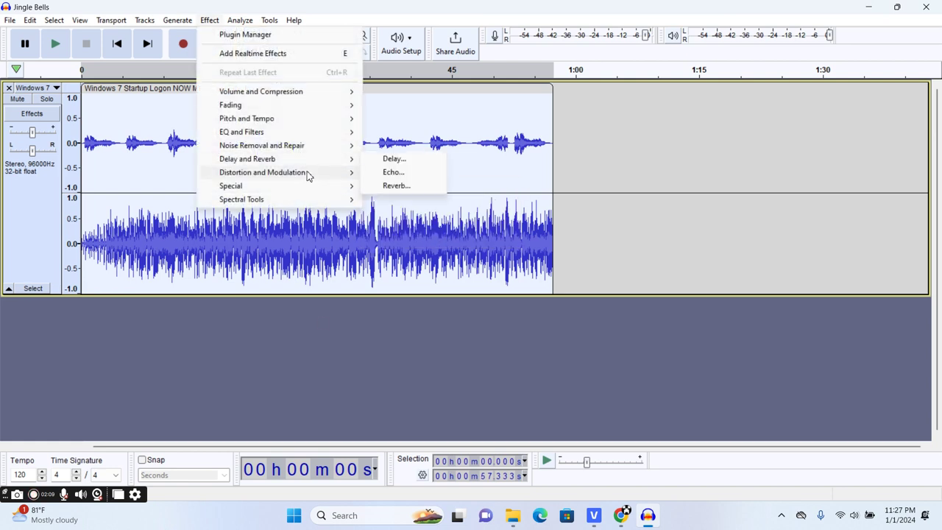
mouse_move(308, 175)
click(429, 212)
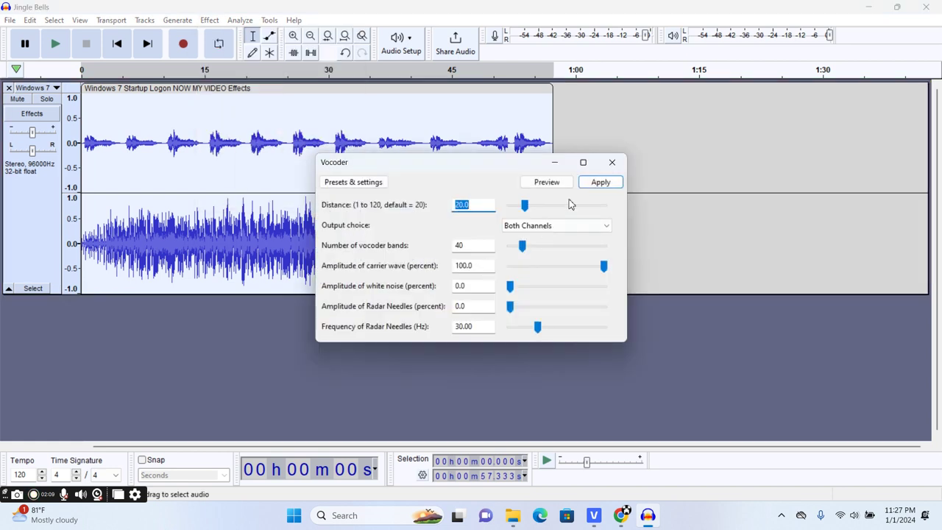
click(602, 182)
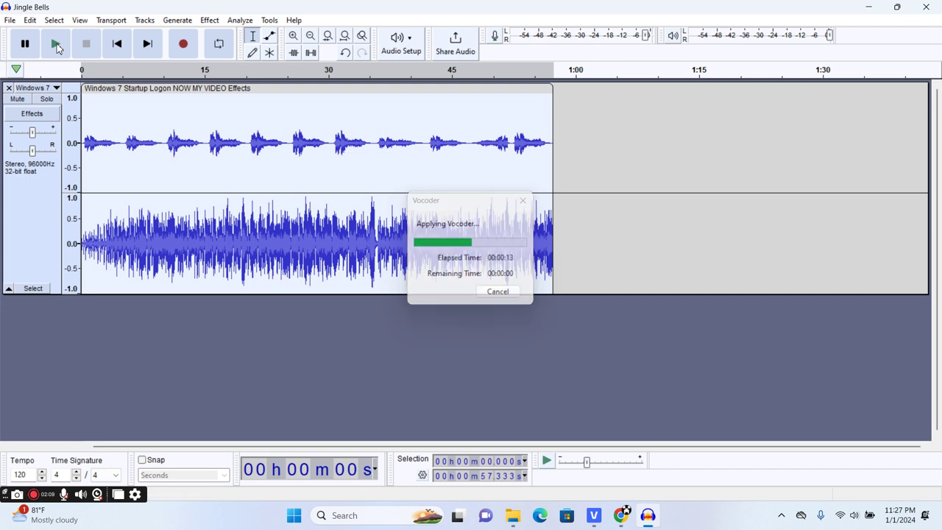
click(57, 46)
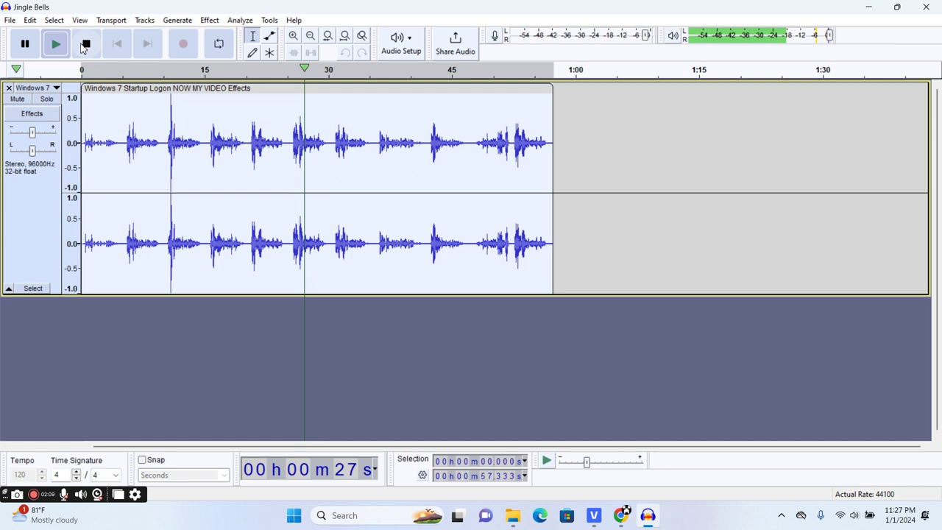
click(83, 47)
Step: Start an audio export in WAV format and set its destination folder to D:\512GB memory card\Recycle
click(10, 20)
click(33, 112)
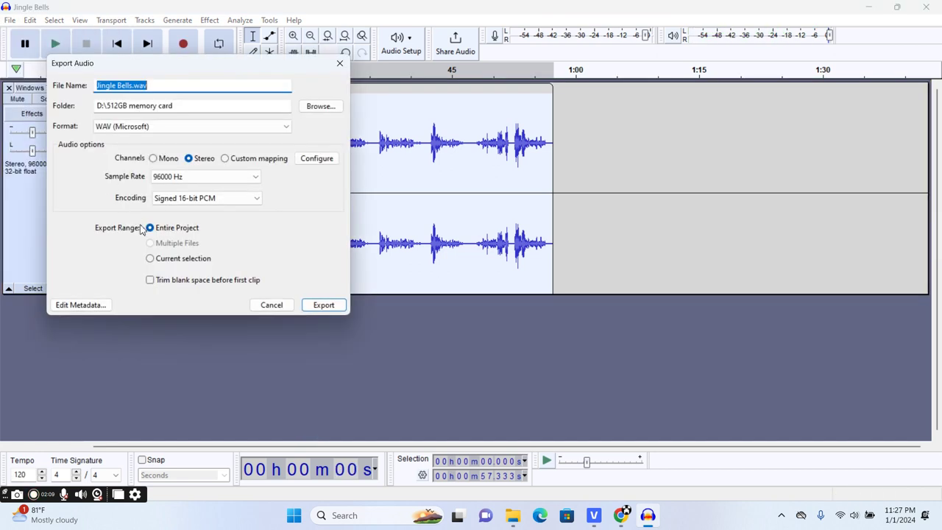
click(309, 108)
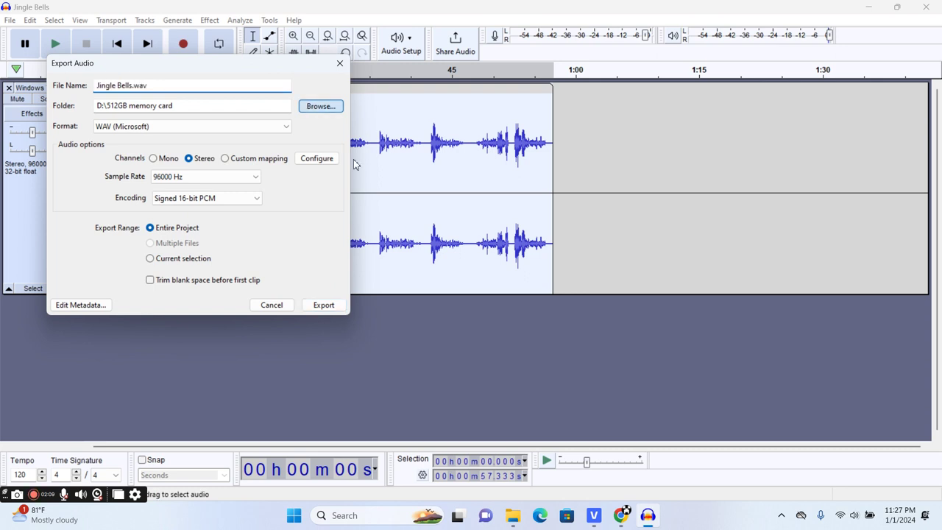
click(320, 108)
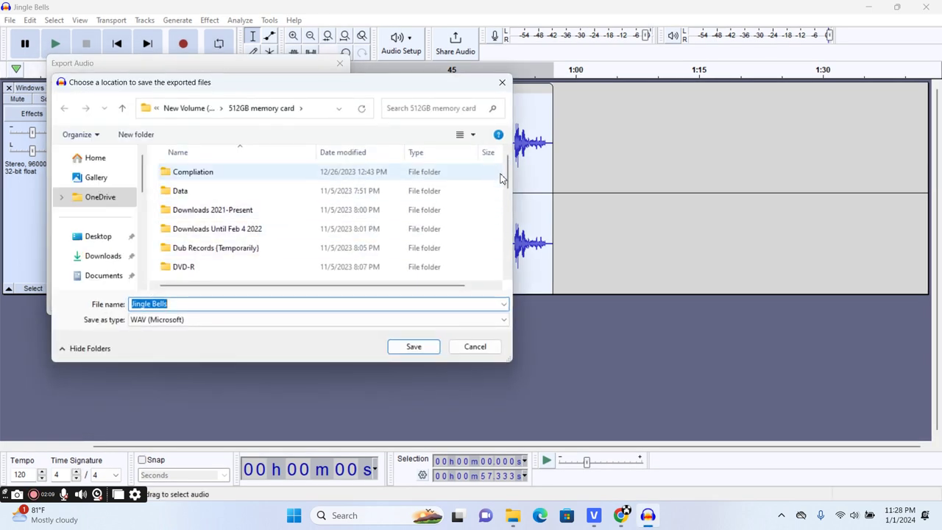
drag(500, 179, 495, 255)
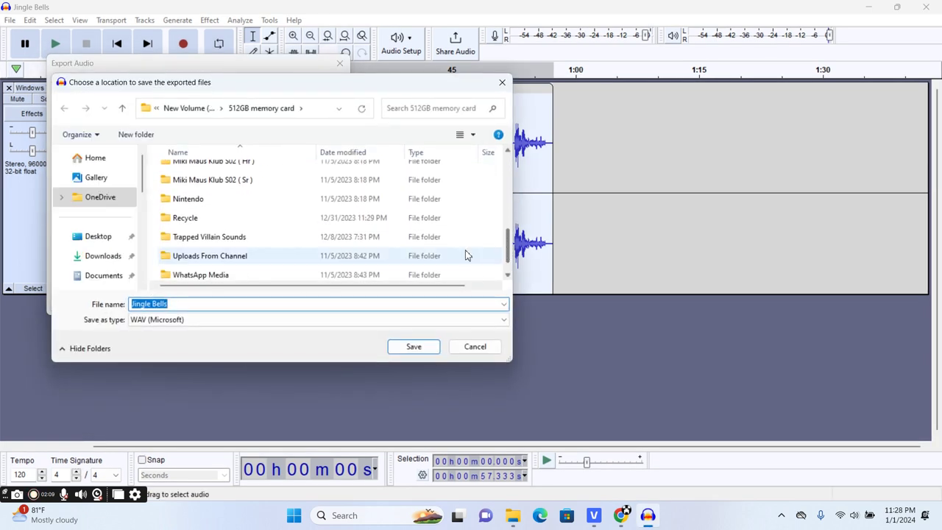
double_click(377, 218)
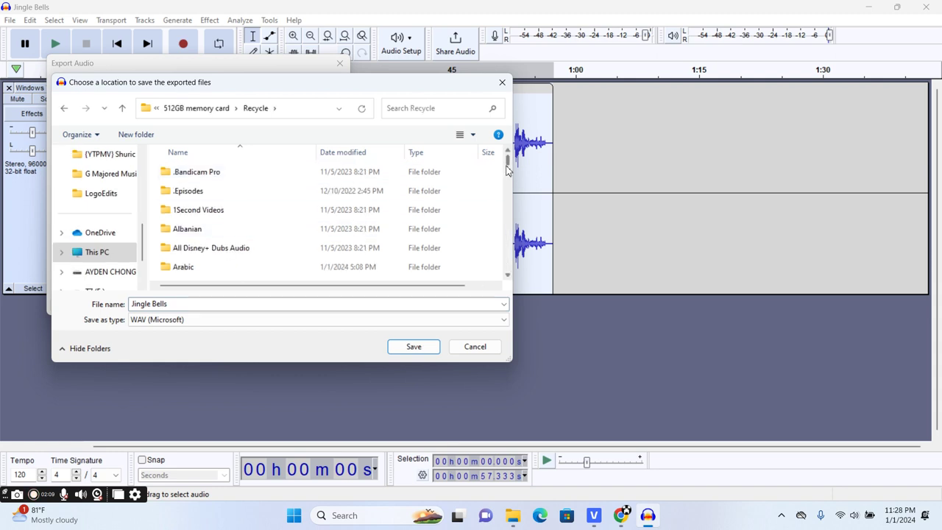
click(414, 347)
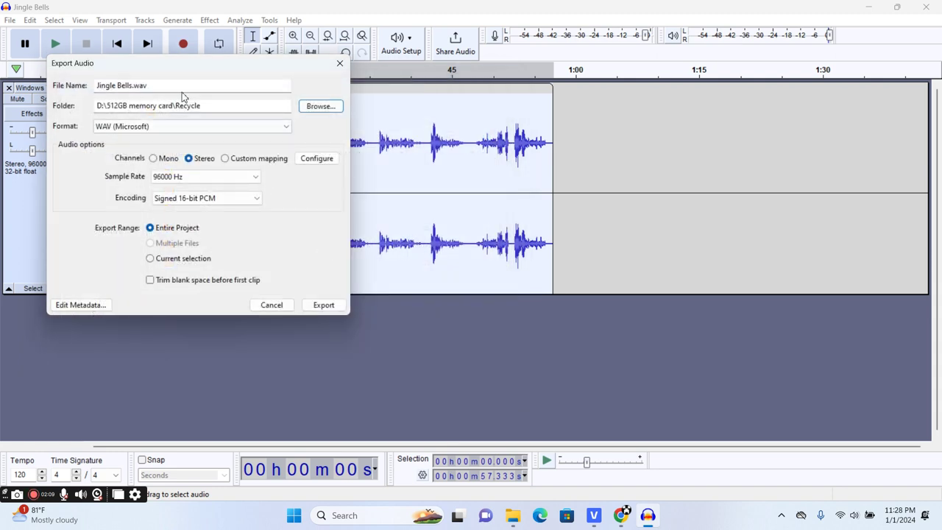
Step: Name the export "Windows 7 Startup Logon Now My Video Effects Jingle Bells Vocoder.wav" and export the audio
click(136, 86)
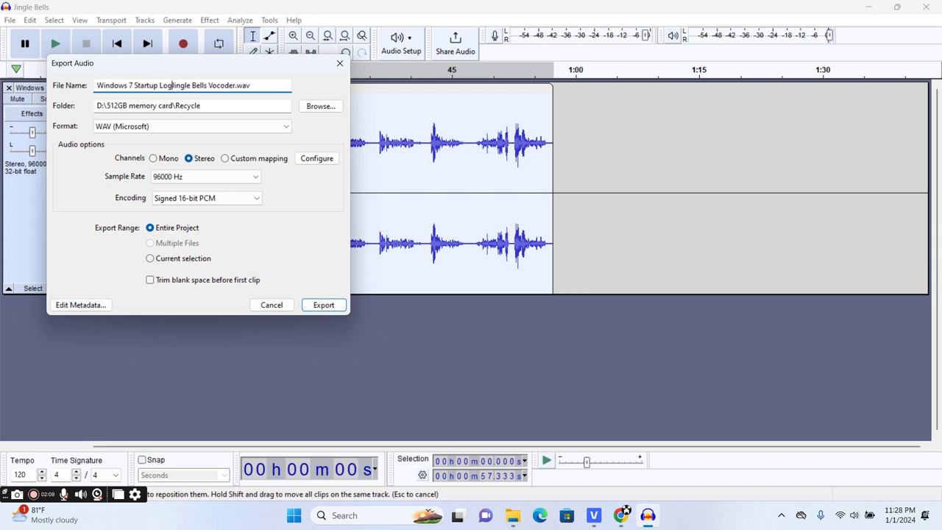
text(Now My V)
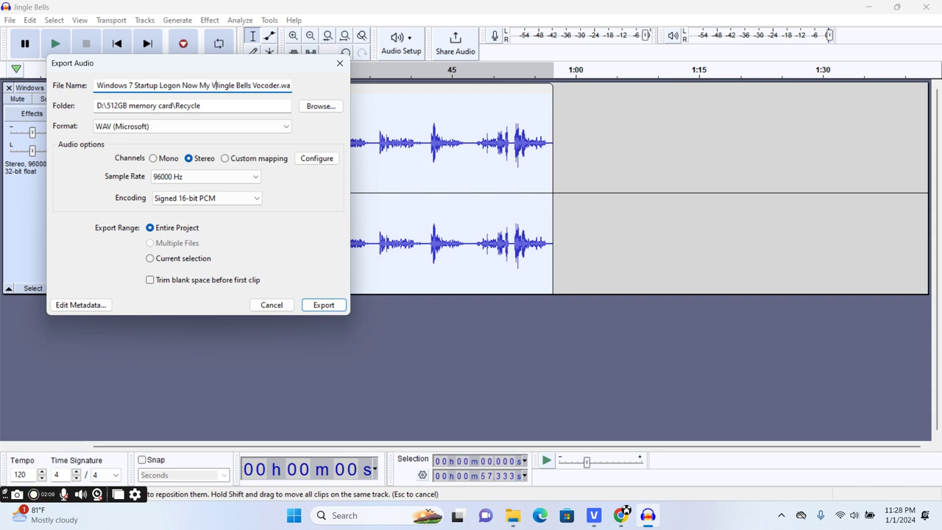
text(ideo Effects)
click(335, 313)
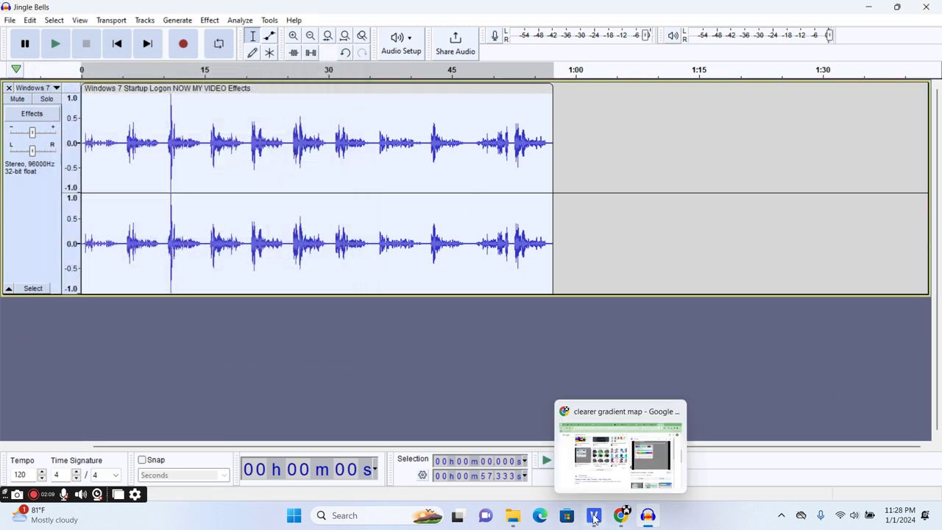
Step: Switch to VEGAS Pro and browse for media to open in the D:\512GB memory card\Recycle folder
click(594, 515)
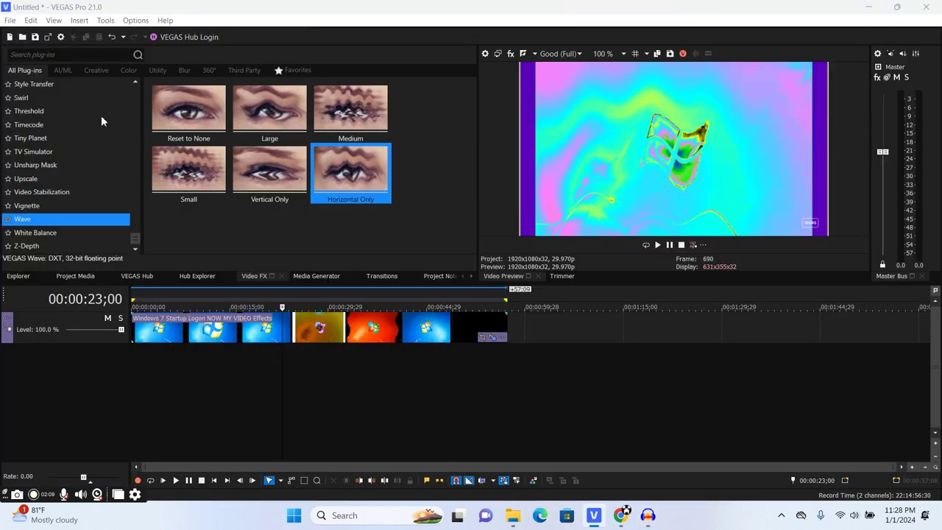
key(ctrl+o)
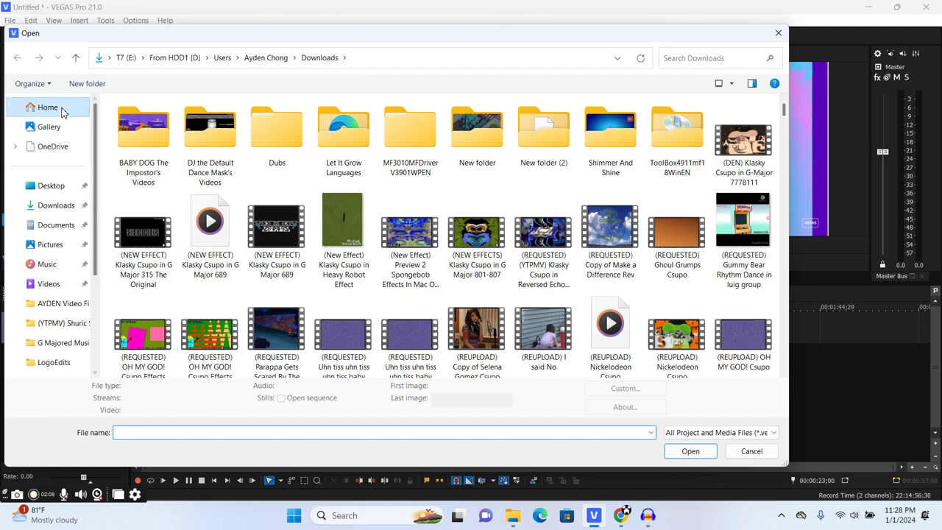
click(62, 111)
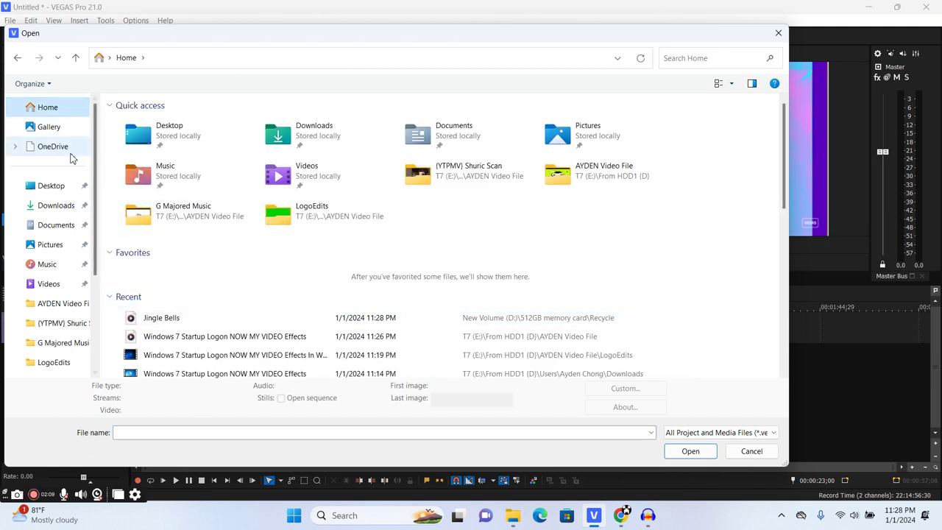
click(50, 187)
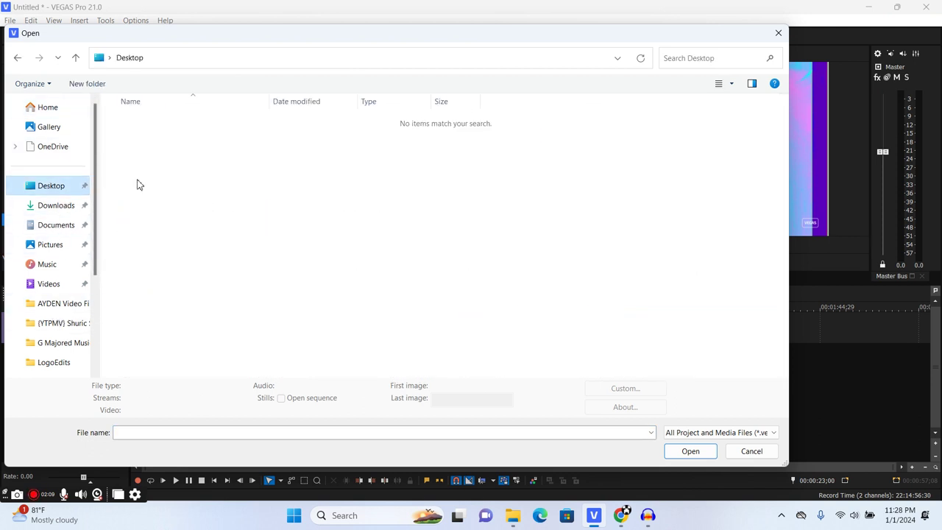
click(51, 111)
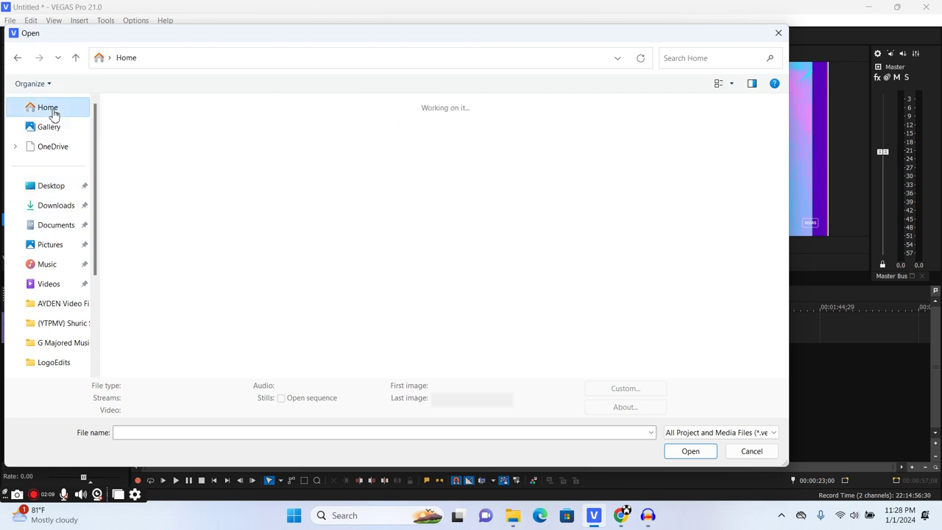
click(58, 152)
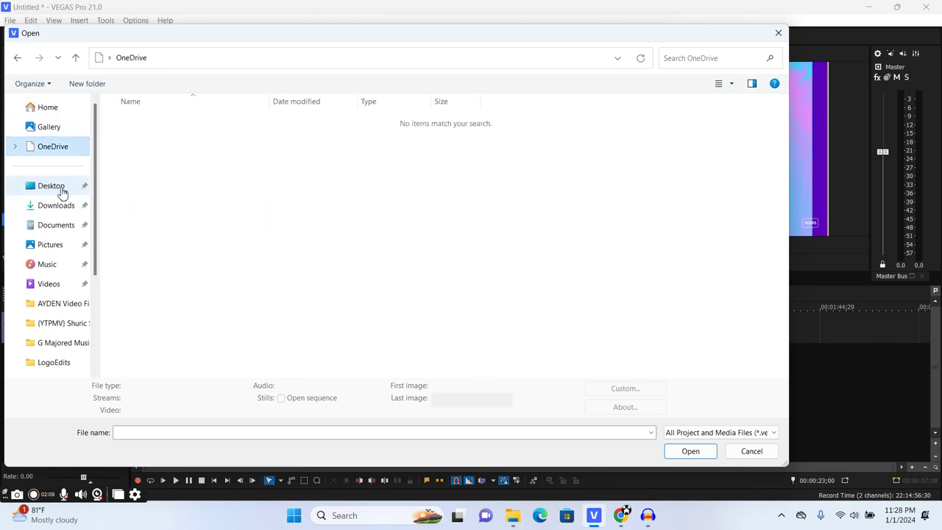
click(63, 188)
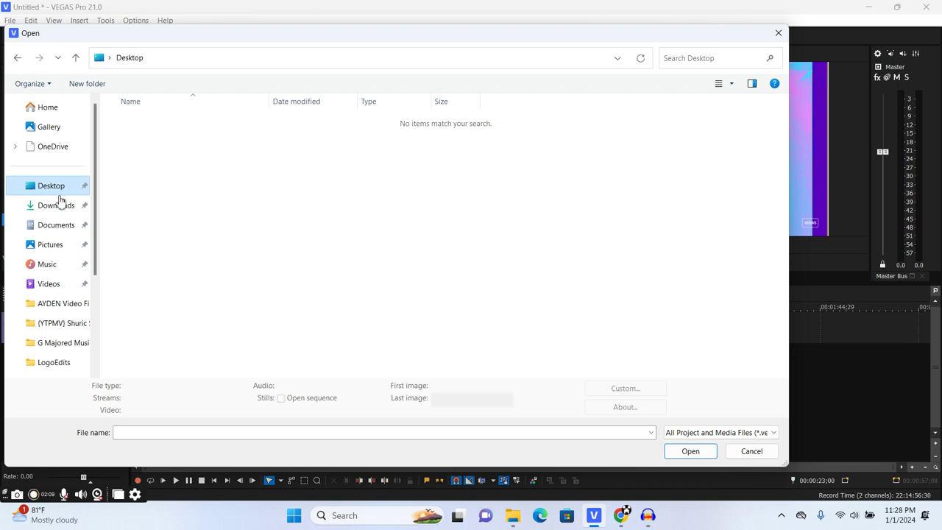
drag(94, 267, 101, 351)
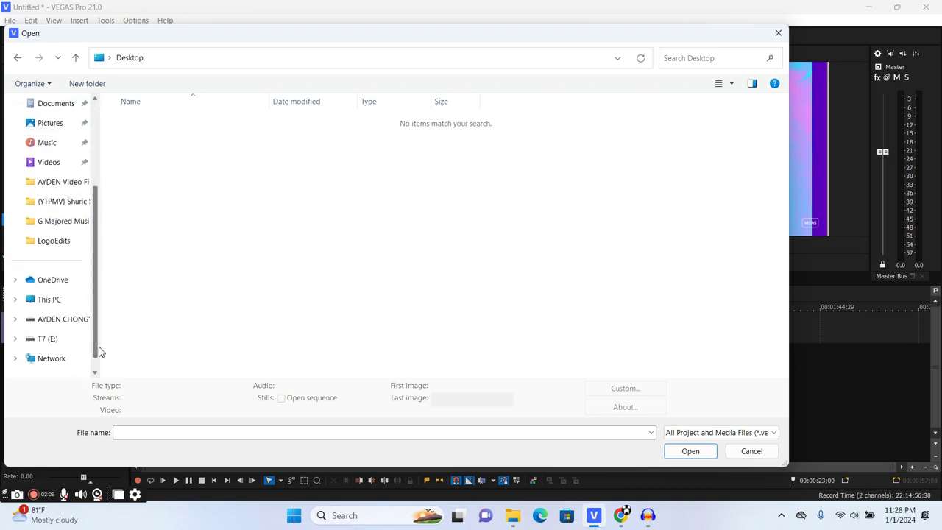
click(52, 300)
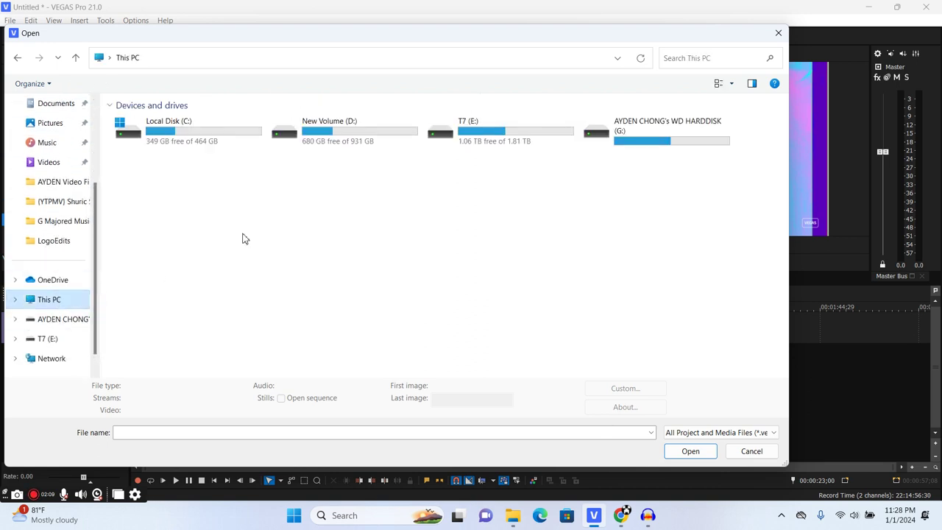
double_click(295, 147)
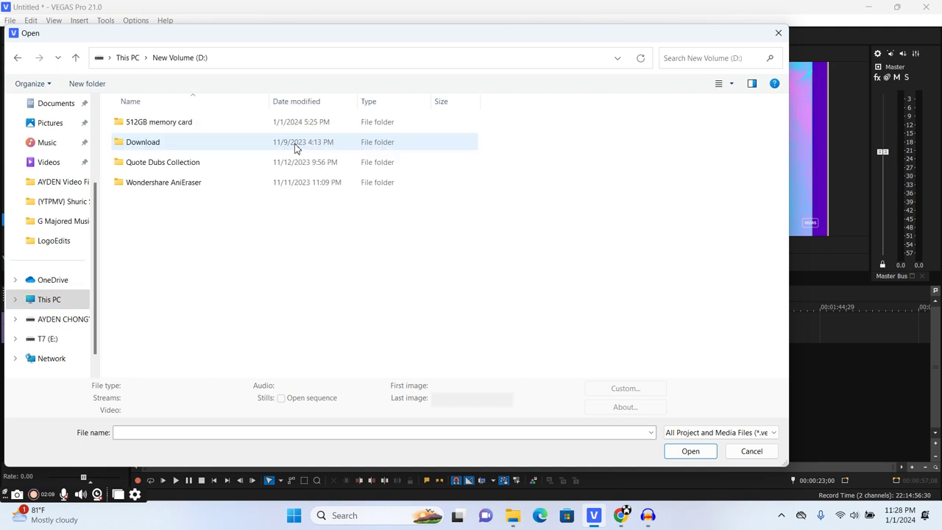
double_click(129, 122)
drag(783, 193, 785, 254)
double_click(246, 287)
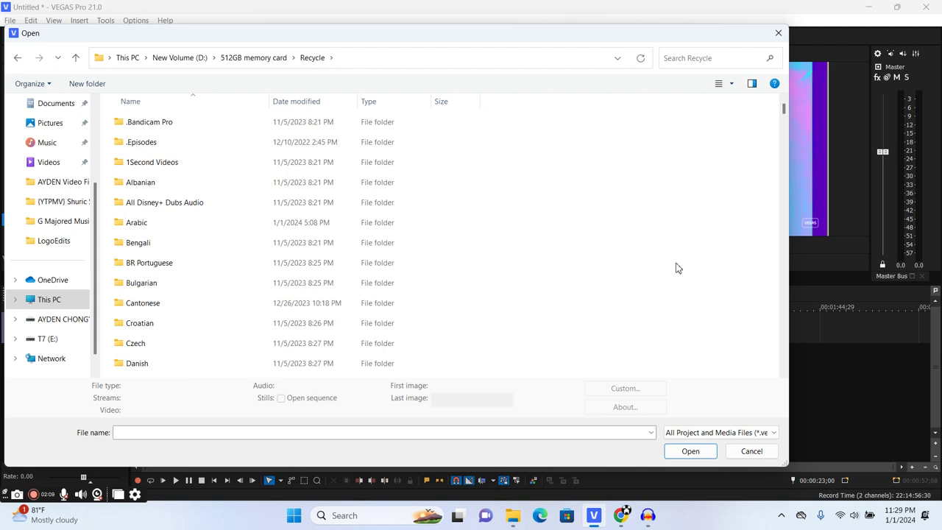
Step: Open "Windows 7 Startup Logon Now My Video Effects Jingle Bells Vocoder.wav" and move its audio event to the timeline start under the video
click(406, 432)
text(win)
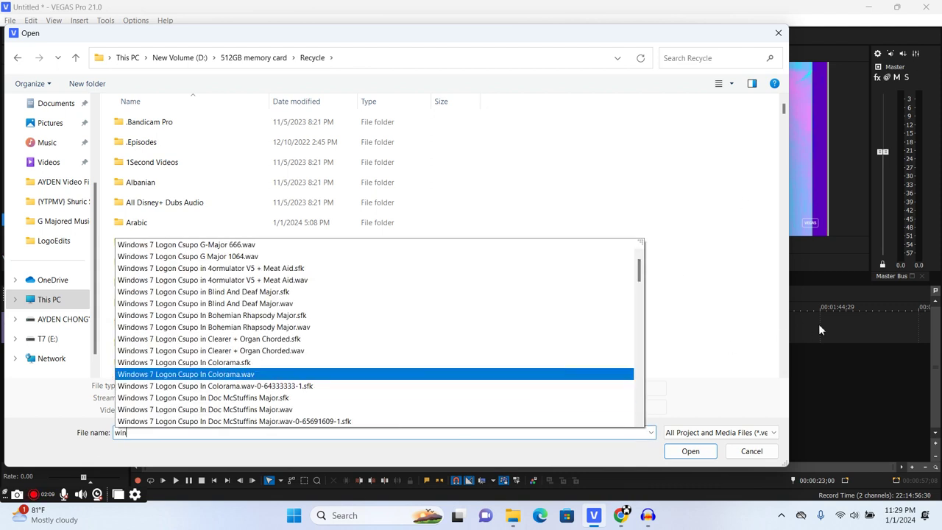
drag(639, 275, 638, 421)
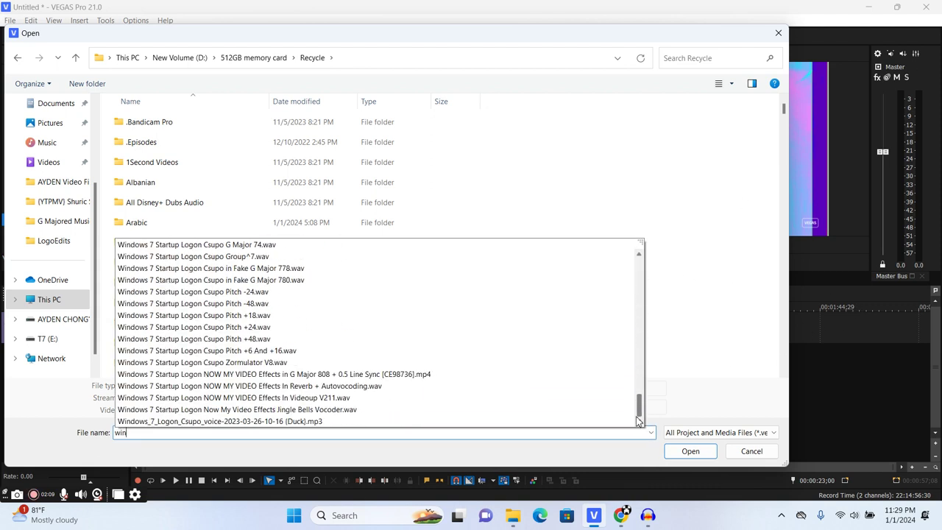
click(580, 409)
click(690, 451)
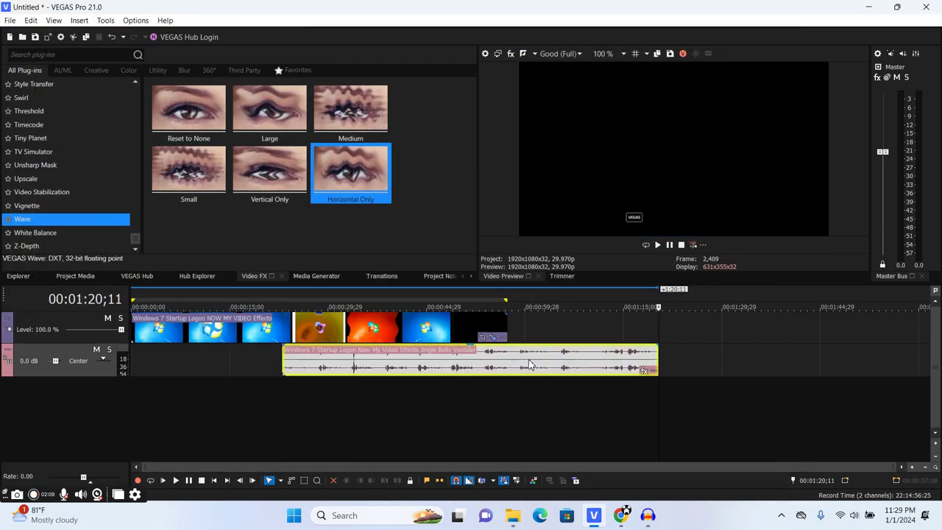
drag(530, 365, 291, 361)
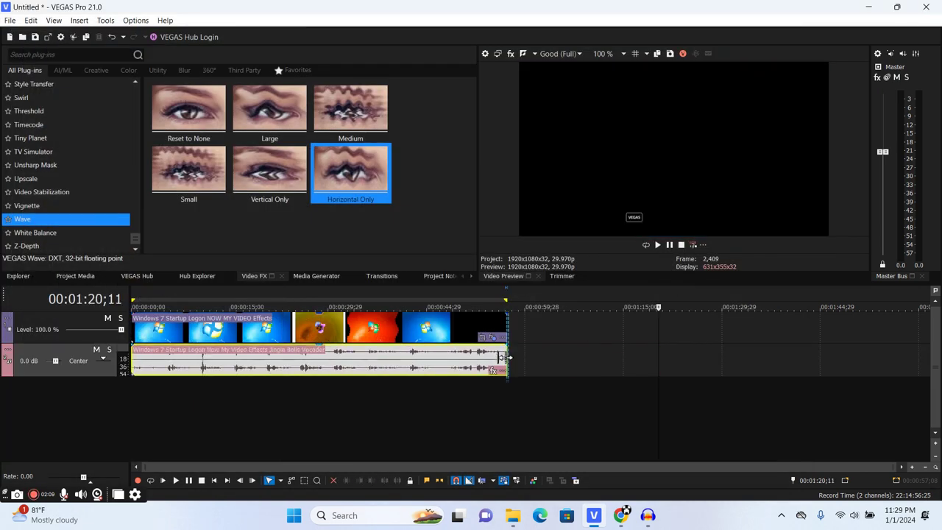
double_click(470, 323)
Step: Switch to Audacity and close the Jingle Bells project without saving it
click(648, 515)
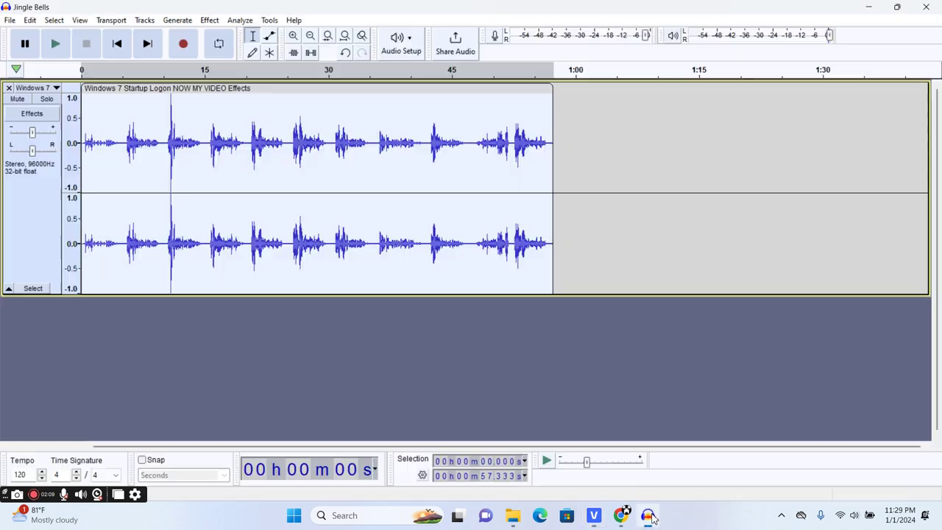
click(926, 7)
click(497, 251)
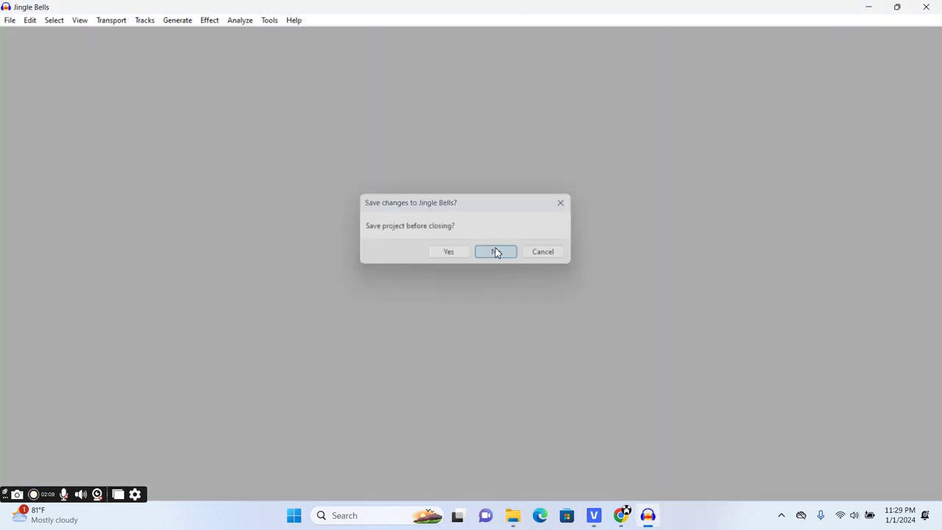